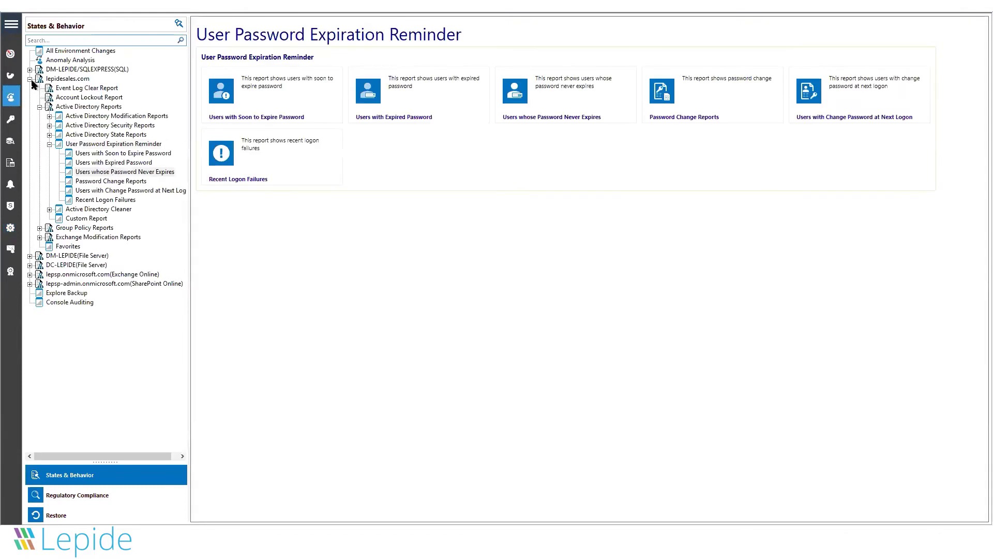
Open the All Environment Changes report, then re-expand lepidesales.com and its Active Directory Reports
{"action": "left_click", "coordinate": [29, 79]}
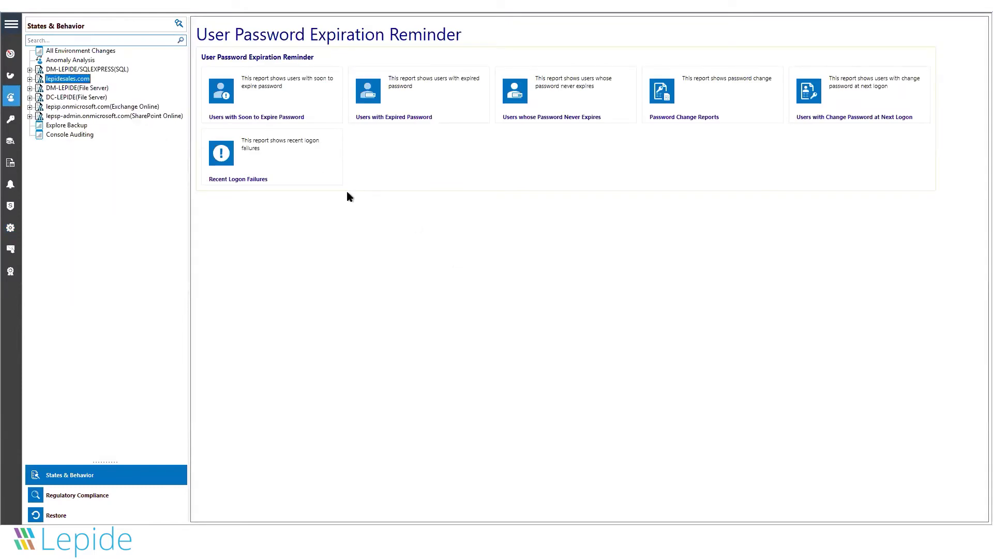
{"action": "left_click", "coordinate": [101, 42]}
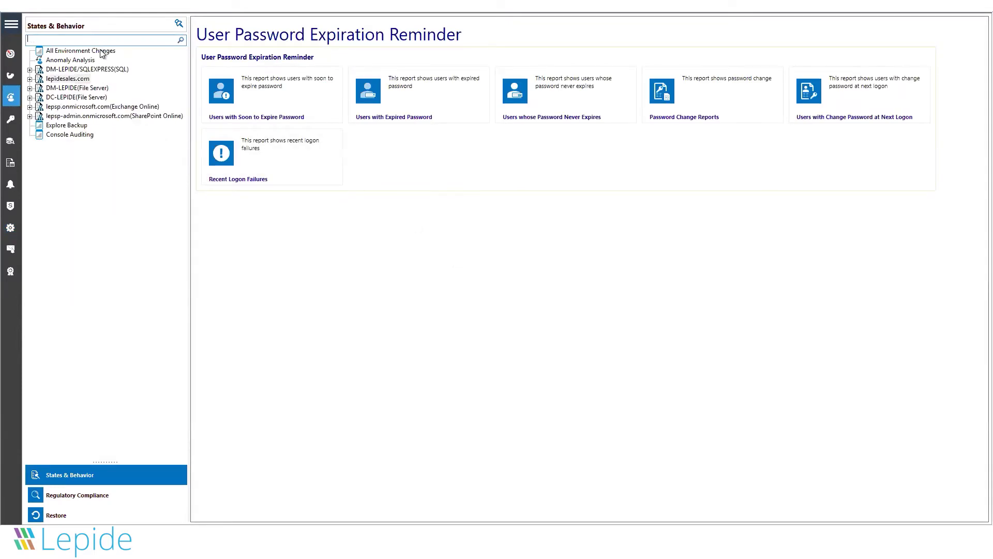
{"action": "left_click", "coordinate": [102, 51]}
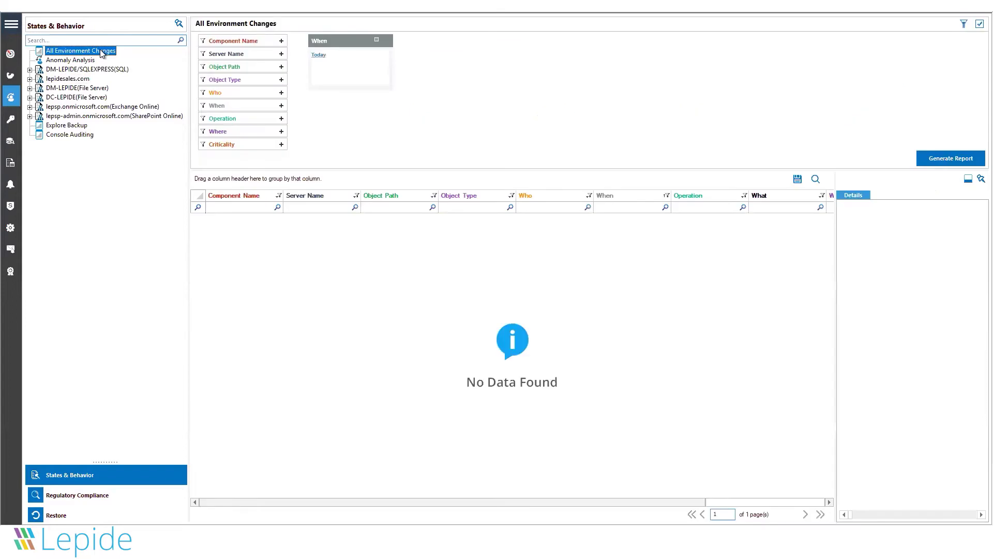
{"action": "left_click", "coordinate": [29, 79]}
{"action": "left_click", "coordinate": [40, 106]}
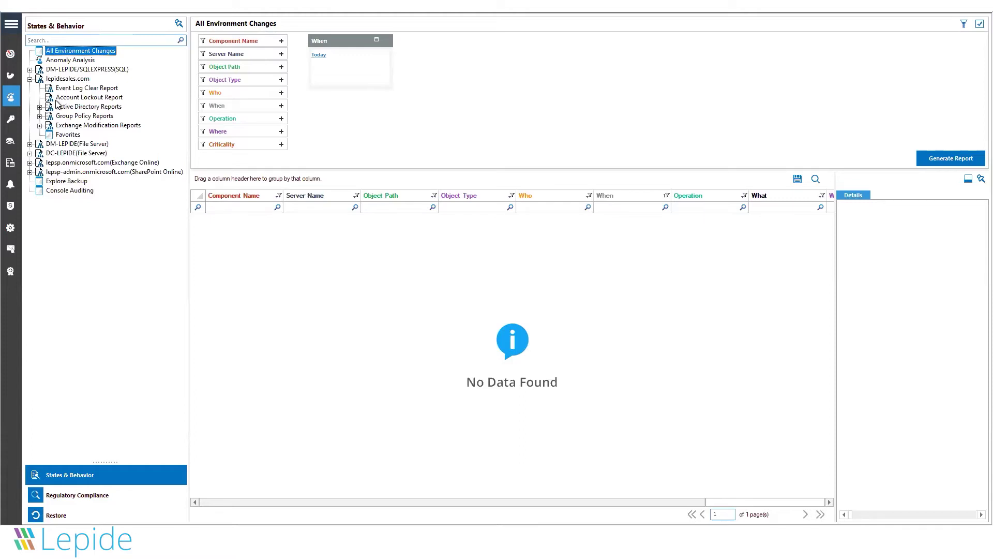
Collapse User Password Expiration Reminder and expand Active Directory State Reports through Organization Unit Reports
{"action": "left_click", "coordinate": [40, 107]}
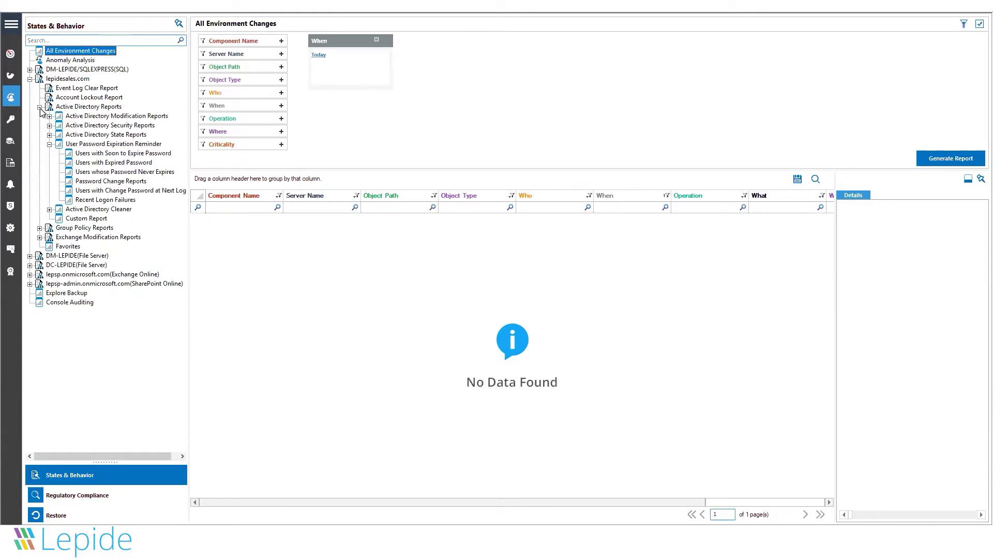
{"action": "left_click", "coordinate": [49, 145]}
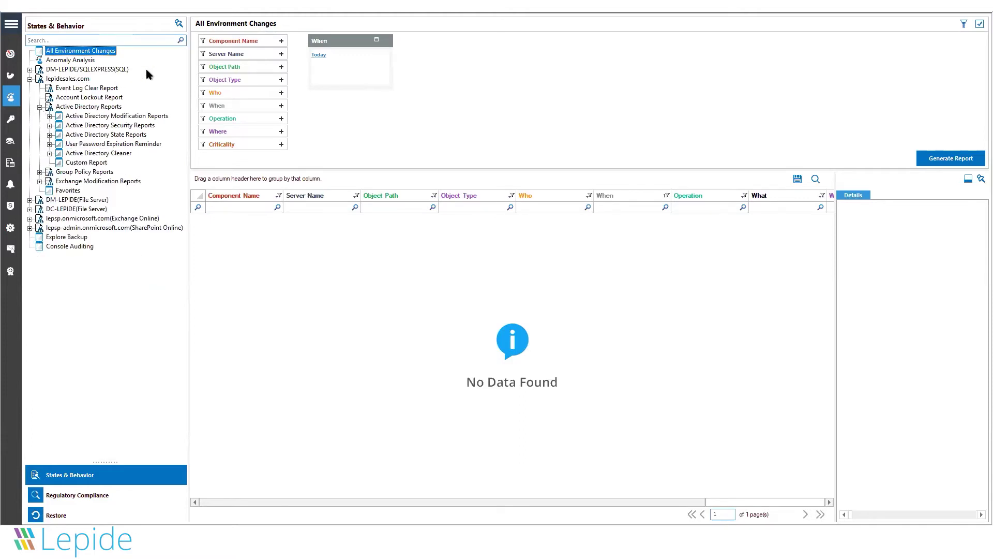
{"action": "left_click", "coordinate": [50, 135]}
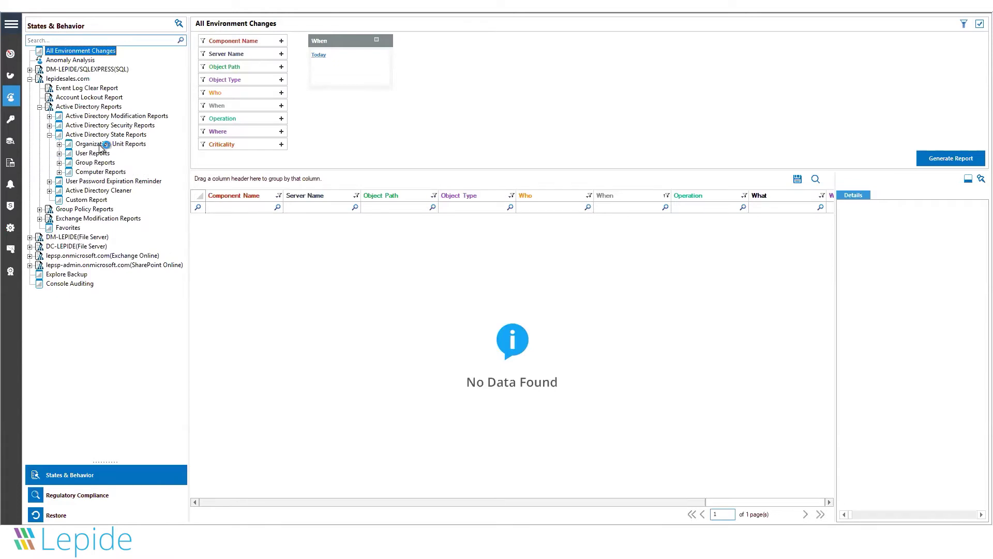
{"action": "left_click", "coordinate": [59, 145]}
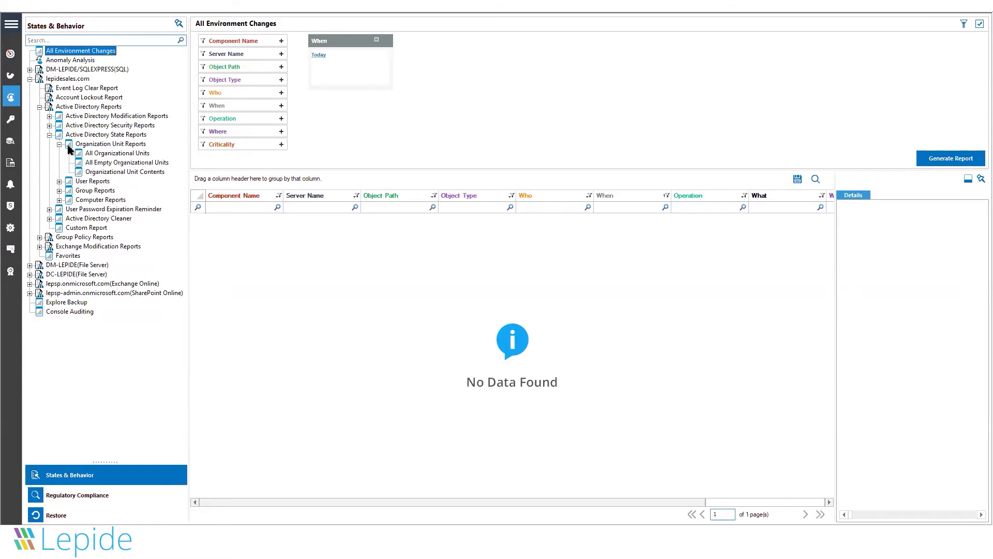
Generate the All Organizational Units report from the Latest Backup
{"action": "left_click", "coordinate": [97, 155]}
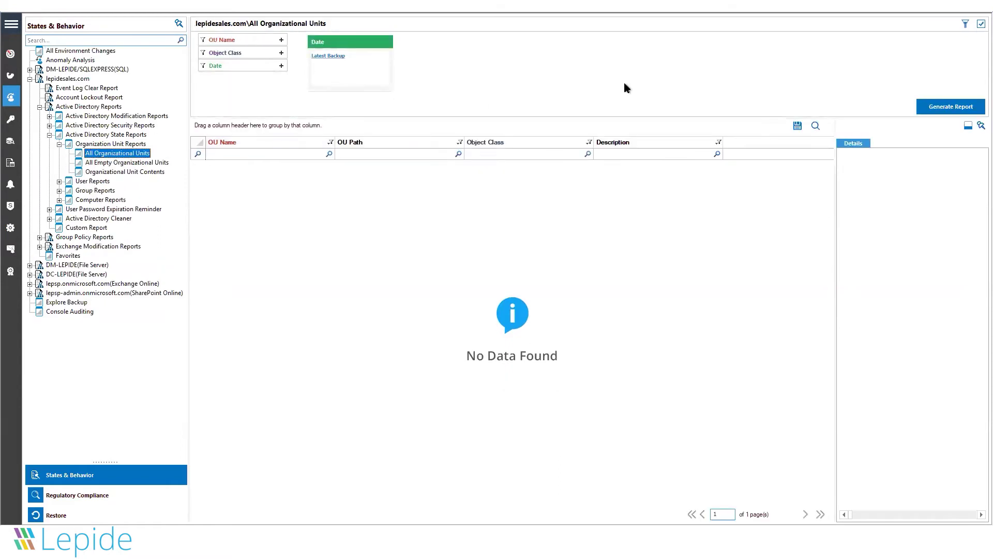
{"action": "left_click", "coordinate": [325, 58]}
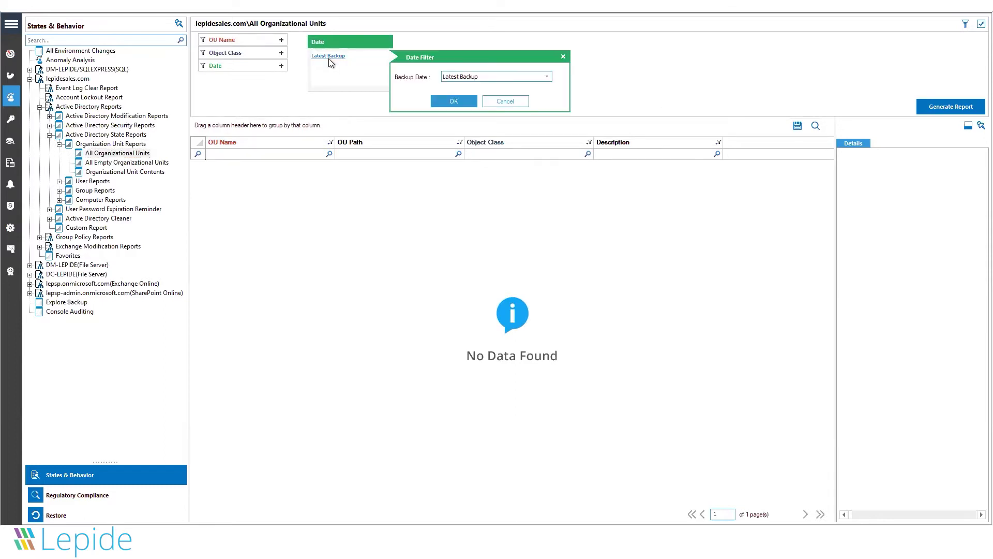
{"action": "left_click", "coordinate": [495, 76]}
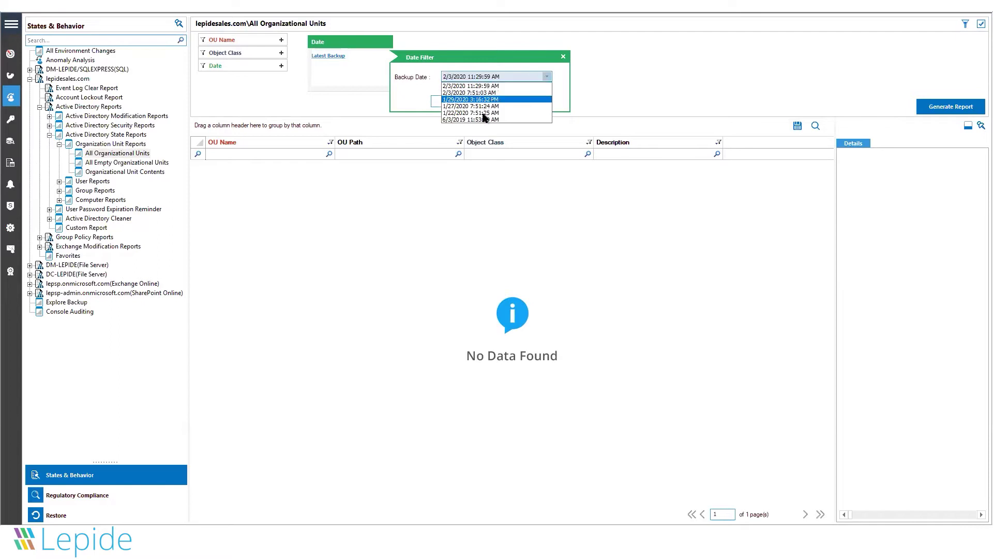
{"action": "left_click", "coordinate": [510, 101]}
{"action": "left_click", "coordinate": [491, 103]}
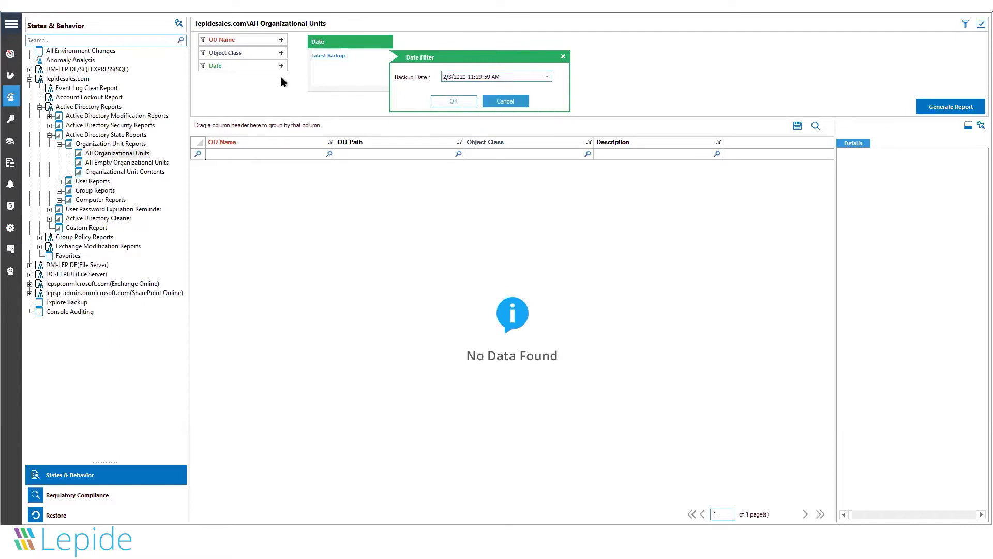
{"action": "left_click", "coordinate": [934, 104]}
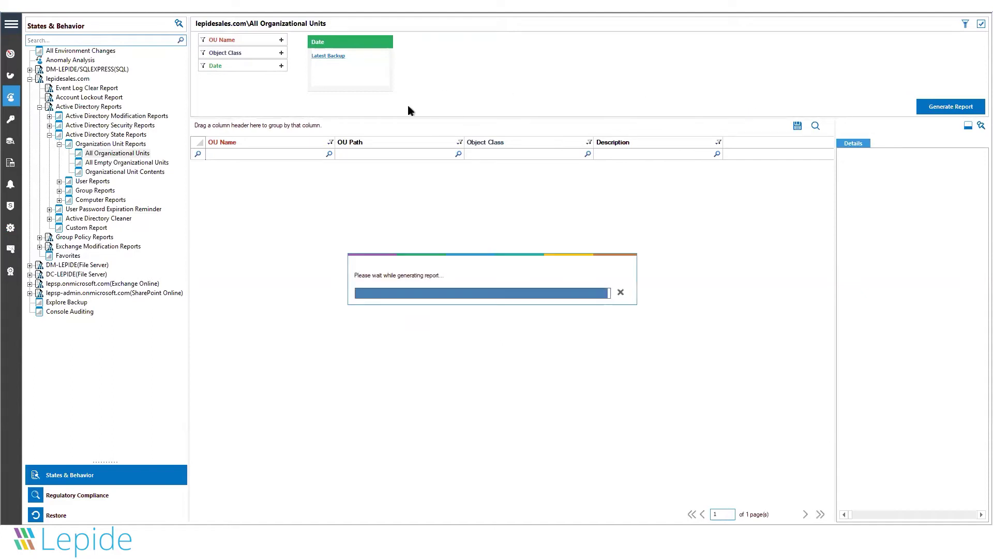
Widen the OU Name and OU Path columns and scroll through the 130 records
{"action": "left_click_drag", "start_coordinate": [336, 146], "coordinate": [392, 141]}
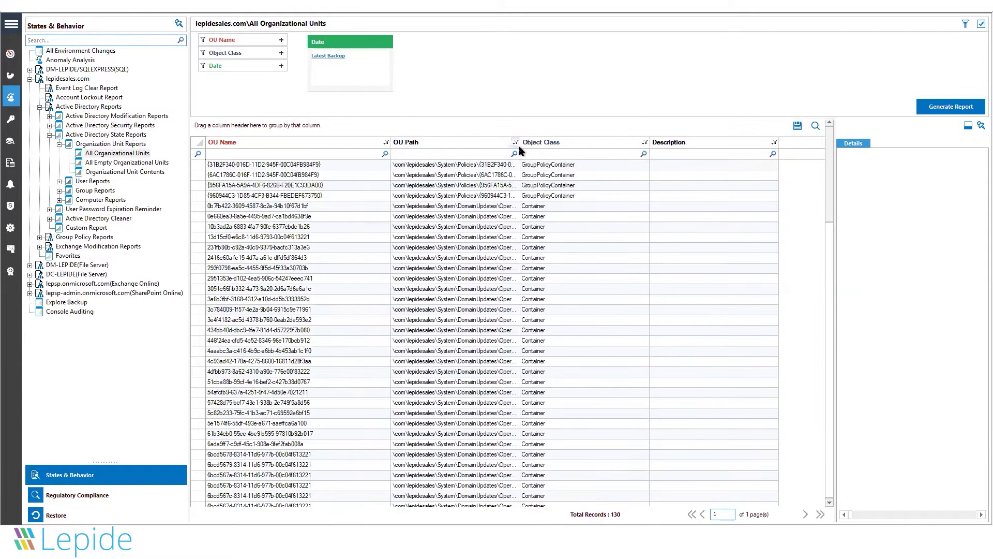
{"action": "left_click_drag", "start_coordinate": [518, 144], "coordinate": [629, 147]}
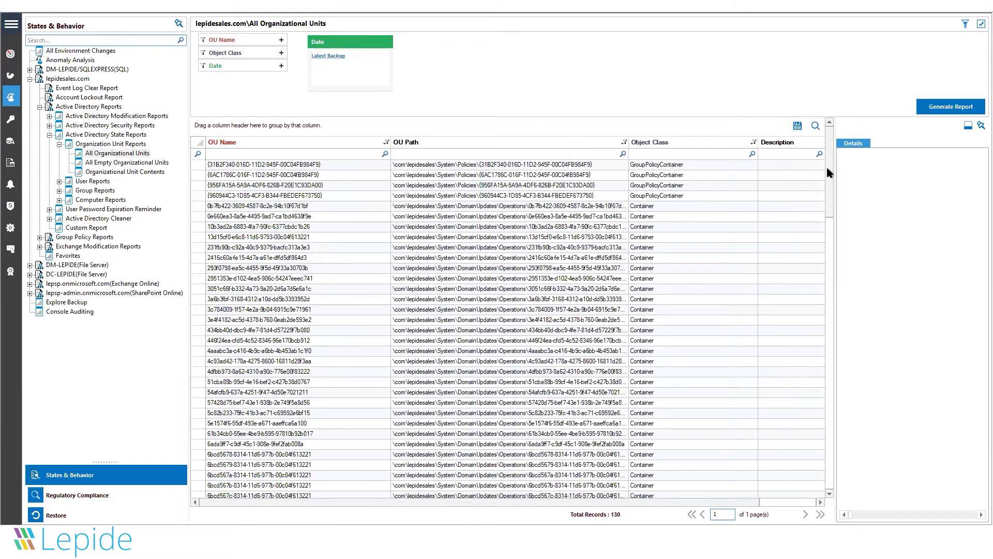
{"action": "scroll", "coordinate": [828, 181], "scroll_direction": "down", "scroll_amount": 9}
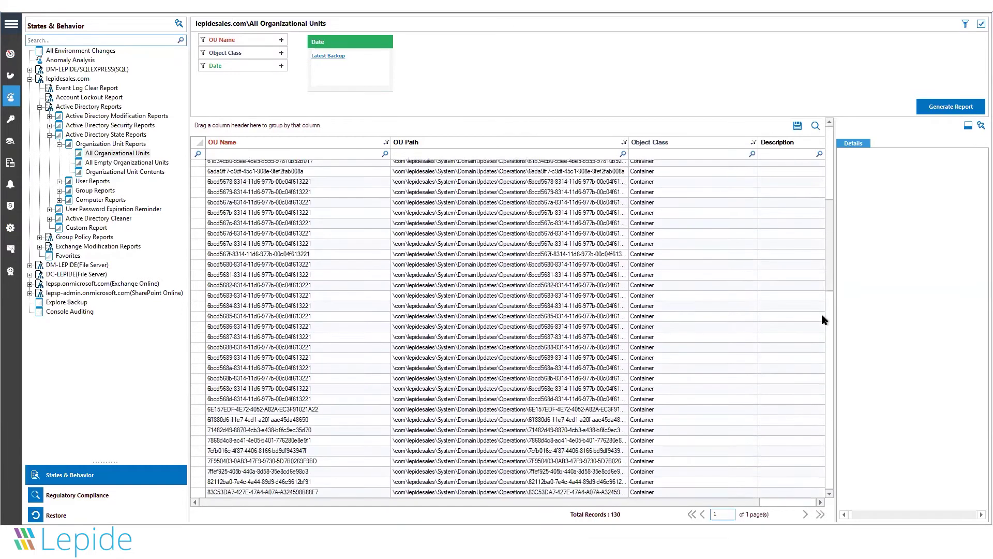
{"action": "scroll", "coordinate": [823, 320], "scroll_direction": "down", "scroll_amount": 17}
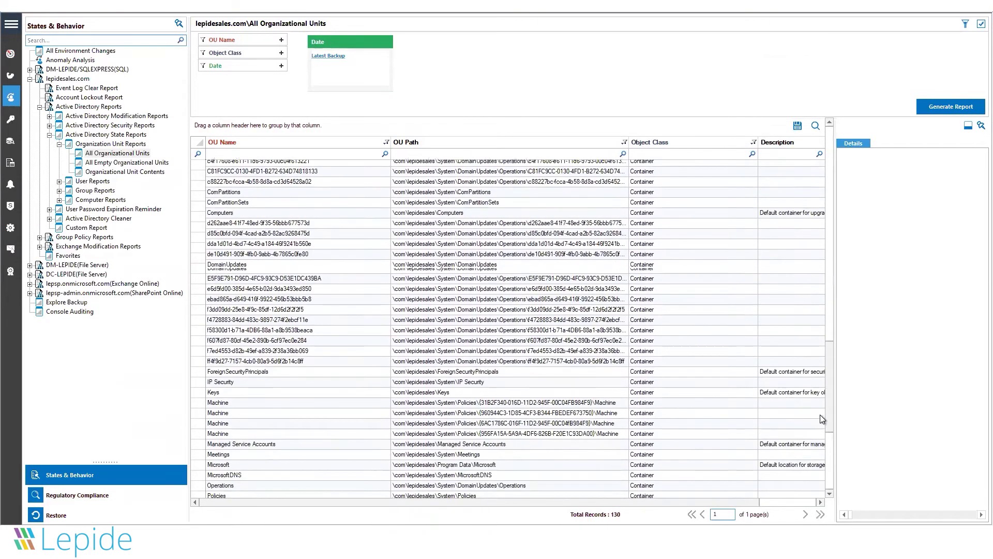
{"action": "scroll", "coordinate": [821, 418], "scroll_direction": "down", "scroll_amount": 7}
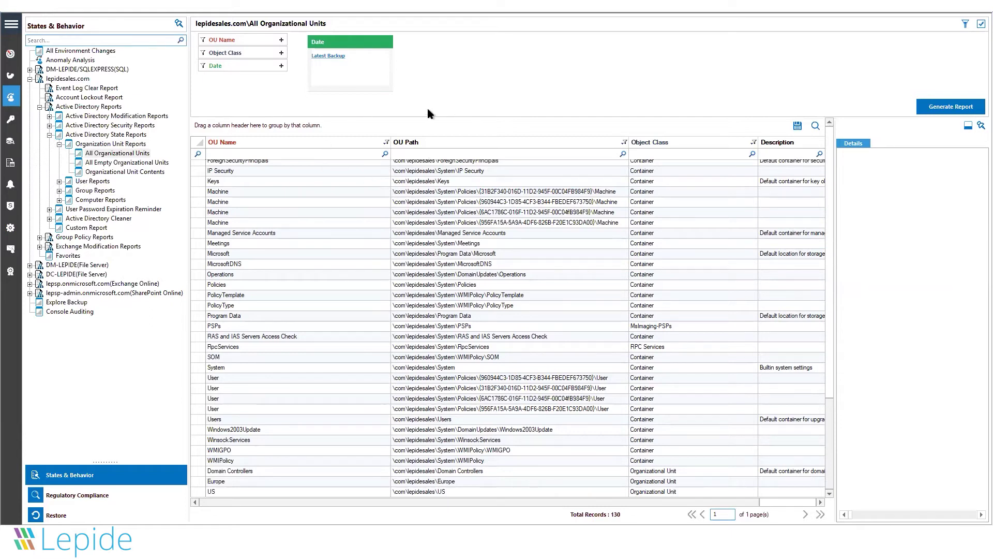
Generate the All Users report and view the Administrator account's details
{"action": "left_click", "coordinate": [60, 182]}
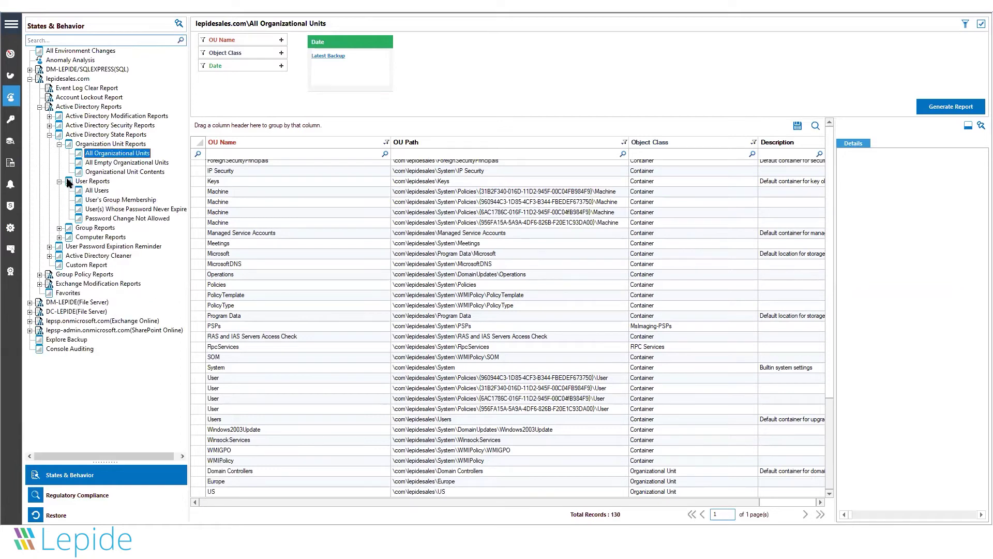
{"action": "left_click", "coordinate": [97, 191]}
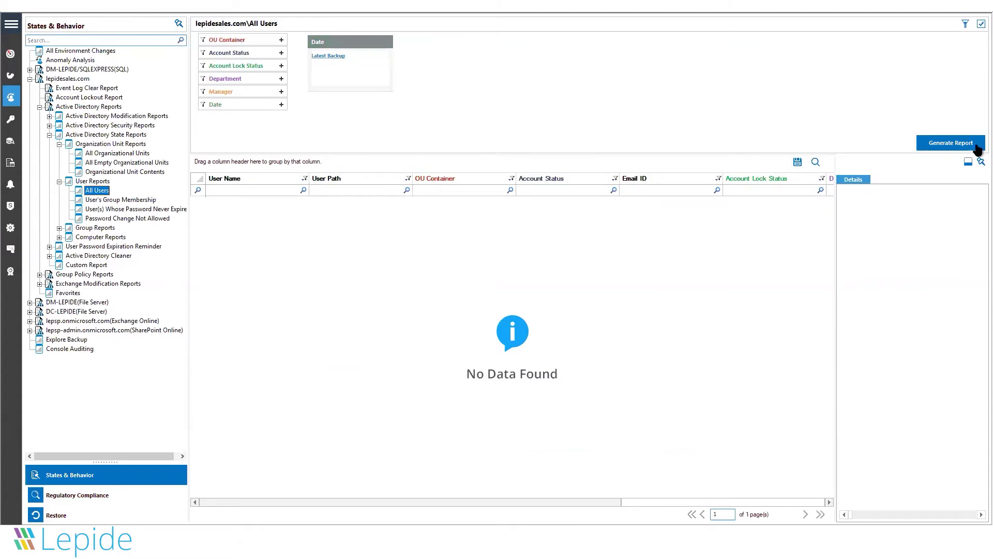
{"action": "left_click", "coordinate": [926, 147]}
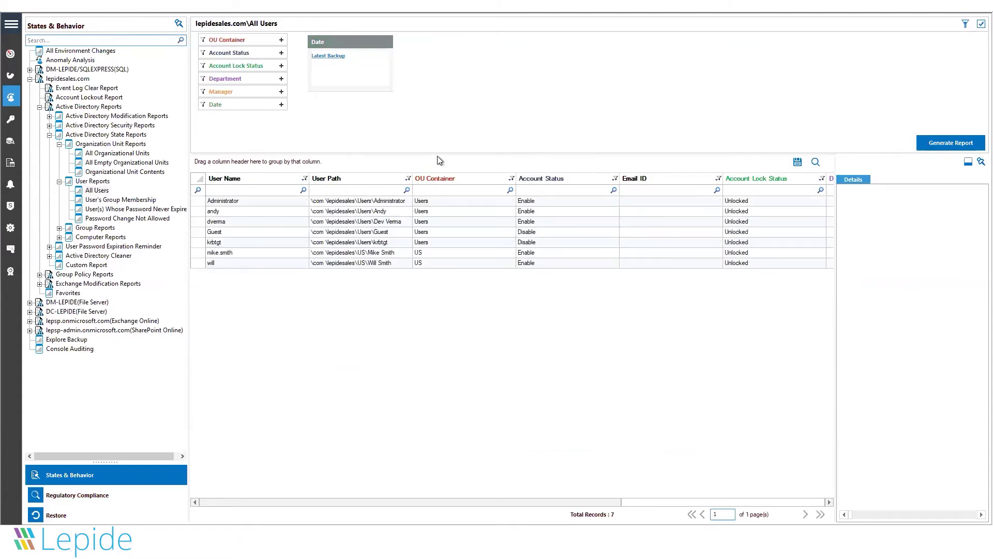
{"action": "left_click", "coordinate": [243, 202]}
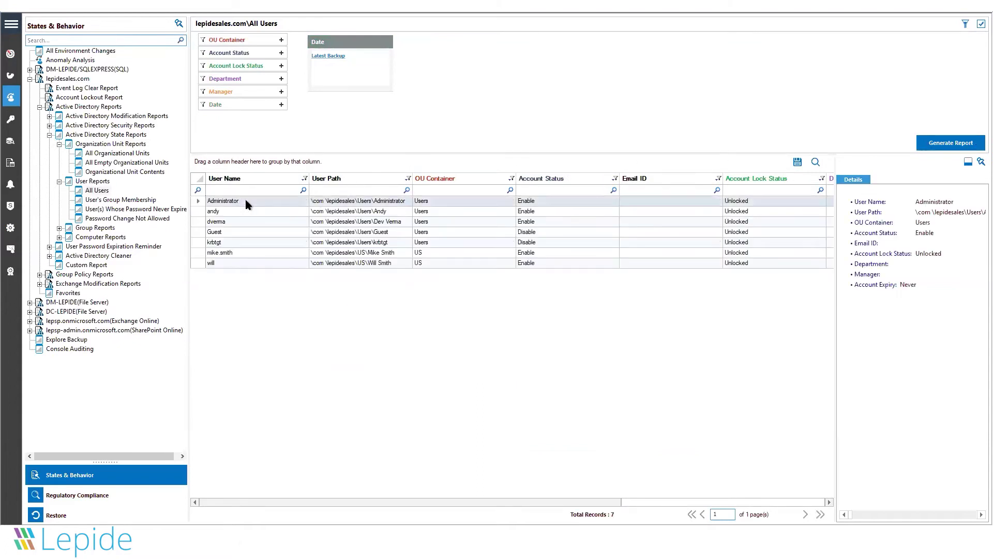
Expand Group and Computer Reports, then collapse Computer, Group, User and Organization Unit Reports
{"action": "left_click", "coordinate": [59, 228]}
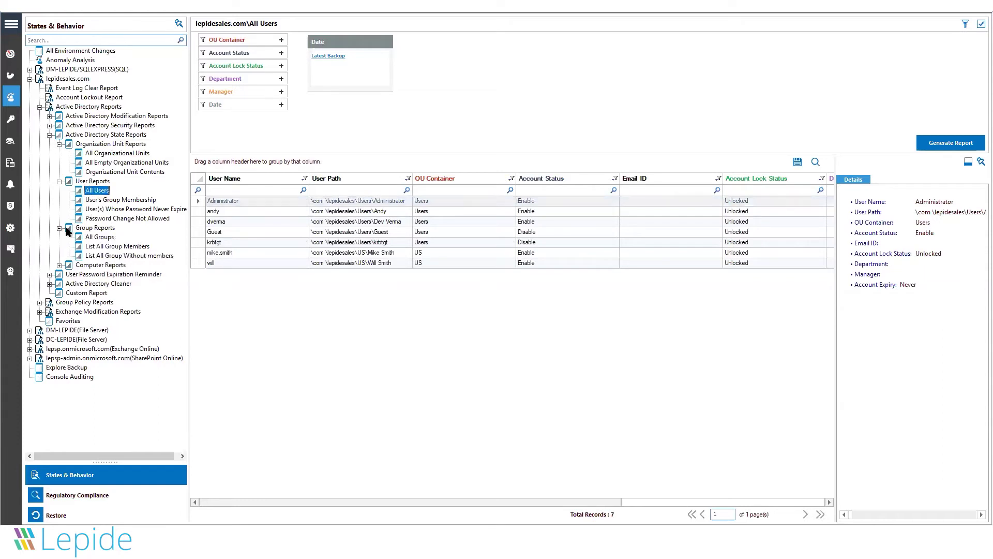
{"action": "left_click", "coordinate": [59, 266]}
{"action": "left_click", "coordinate": [59, 266]}
{"action": "left_click", "coordinate": [59, 229]}
{"action": "left_click", "coordinate": [59, 182]}
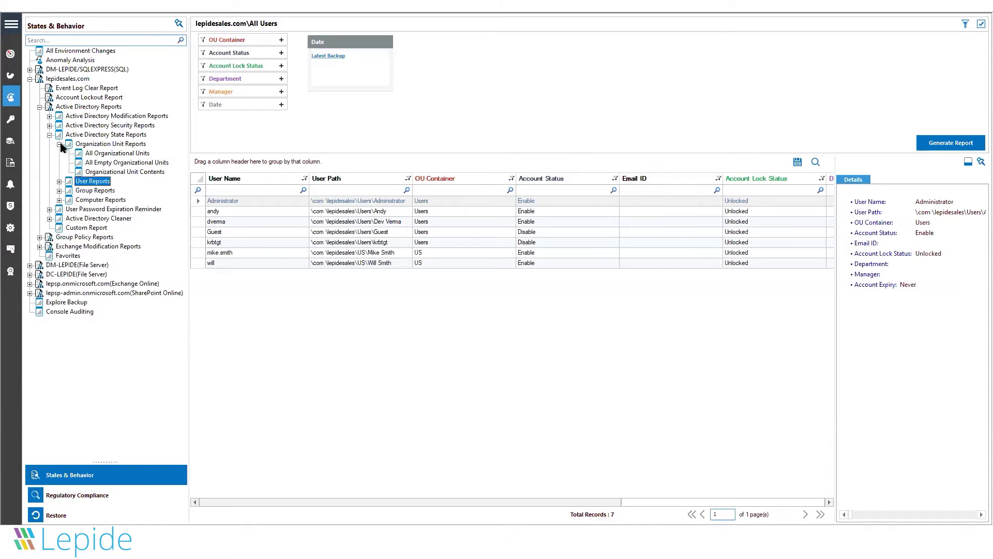
{"action": "left_click", "coordinate": [59, 144]}
Collapse Active Directory State Reports and open Object Modifications under All Modification Reports
{"action": "left_click", "coordinate": [49, 135]}
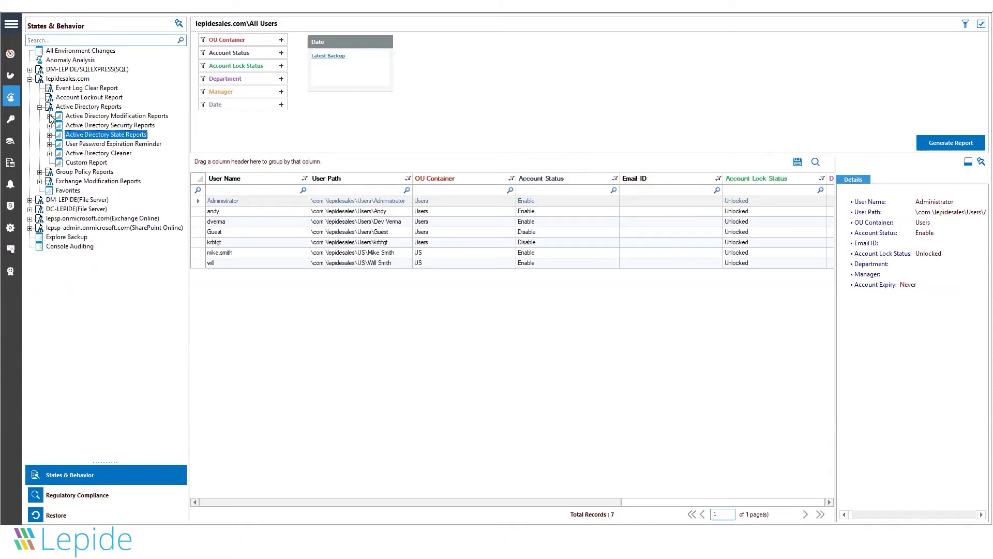
{"action": "left_click", "coordinate": [50, 116]}
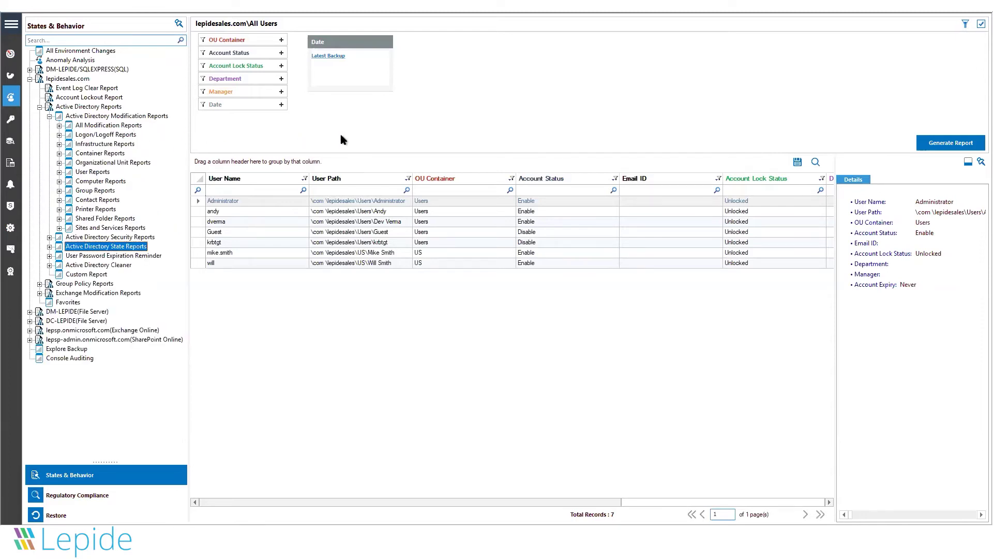
{"action": "left_click", "coordinate": [59, 126]}
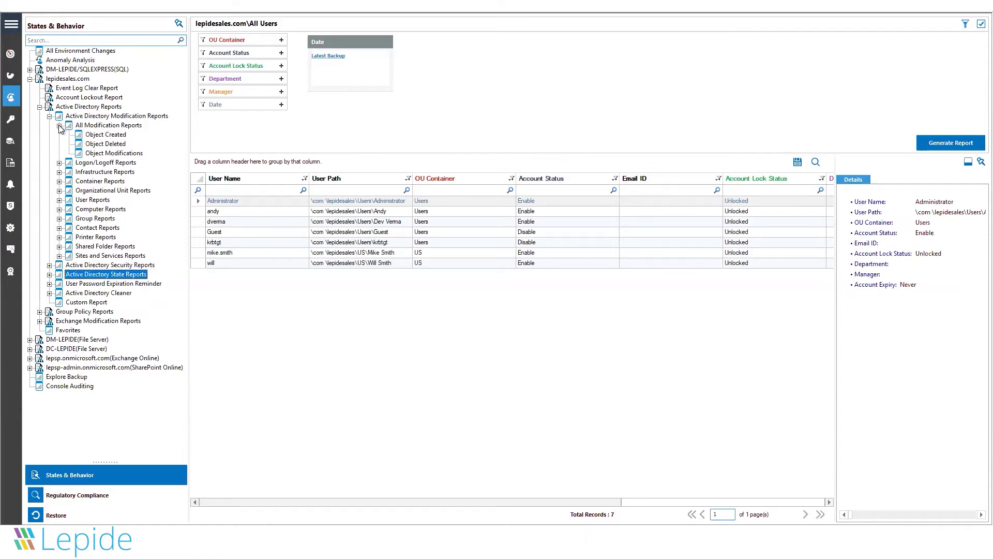
{"action": "left_click", "coordinate": [105, 155]}
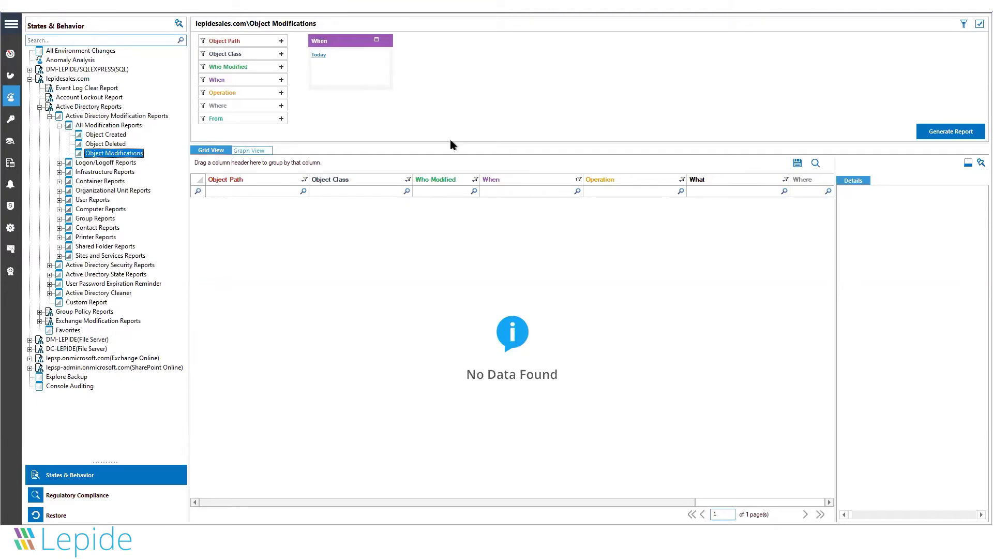
Set a Custom Date Range starting 03/01/2019 for Object Modifications and generate the report
{"action": "left_click", "coordinate": [319, 56]}
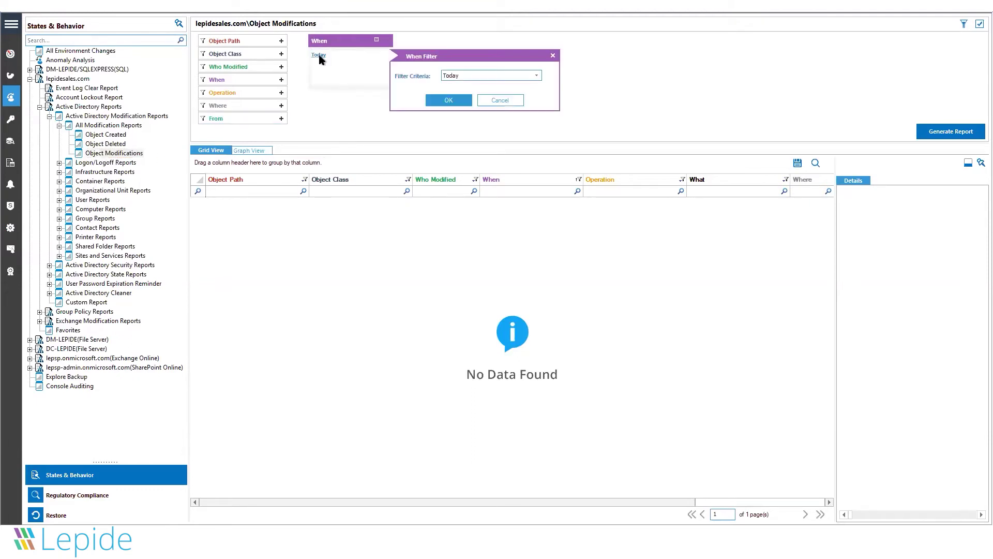
{"action": "left_click", "coordinate": [537, 76]}
{"action": "key", "text": "Down"}
{"action": "key", "text": "Down"}
{"action": "key", "text": "Down"}
{"action": "key", "text": "Down"}
{"action": "key", "text": "Down"}
{"action": "key", "text": "Down"}
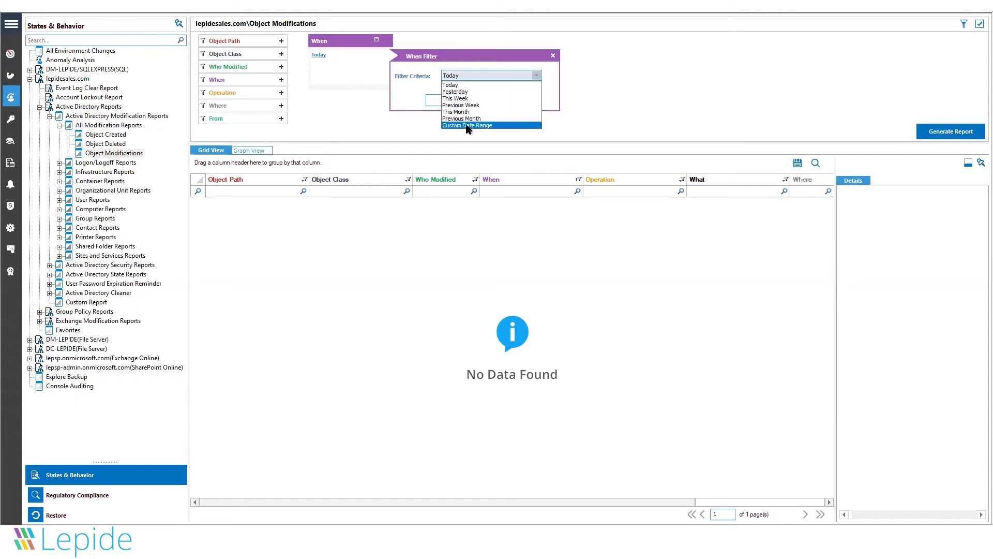
{"action": "key", "text": "Return"}
{"action": "left_click", "coordinate": [550, 76]}
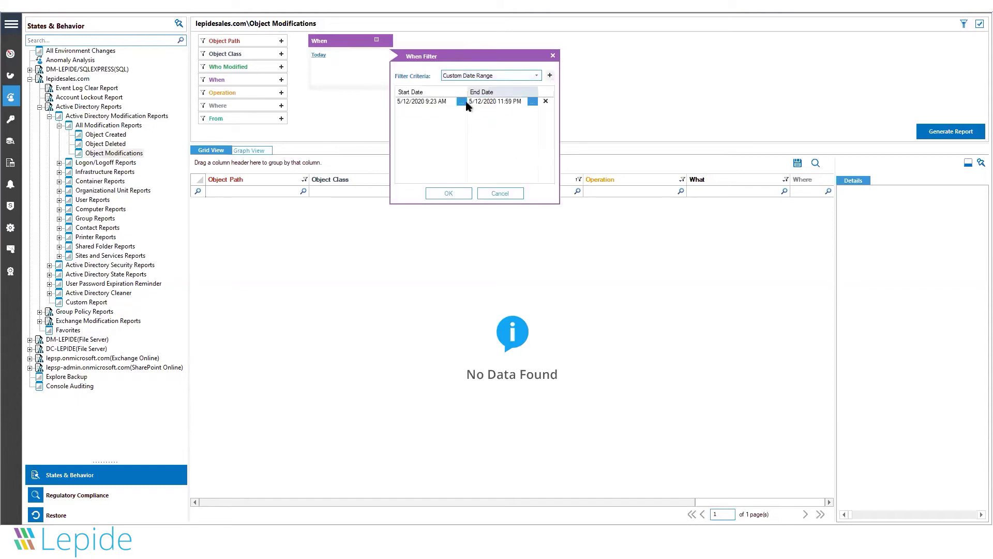
{"action": "left_click", "coordinate": [463, 101]}
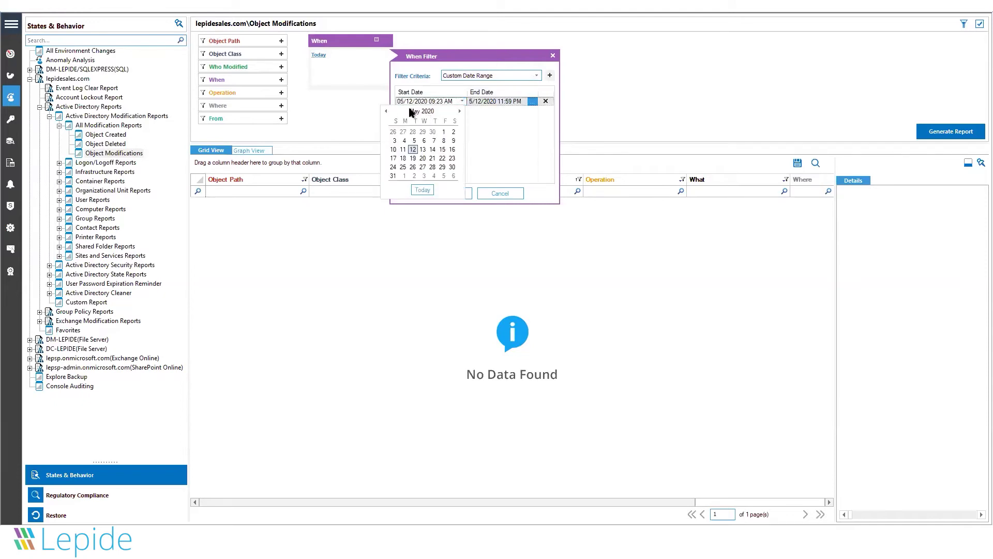
{"action": "left_click_drag", "start_coordinate": [412, 111], "coordinate": [424, 86]}
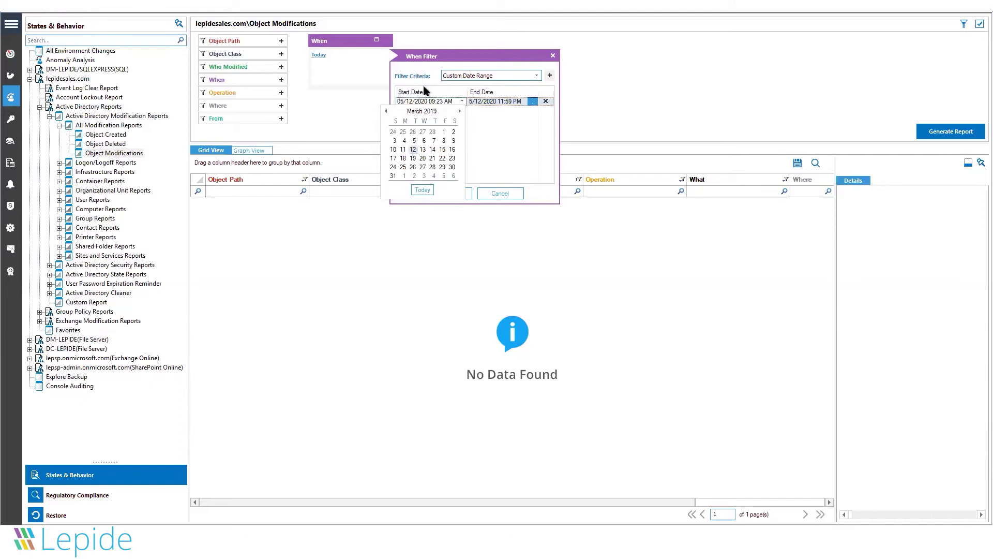
{"action": "left_click", "coordinate": [444, 132]}
{"action": "left_click", "coordinate": [440, 192]}
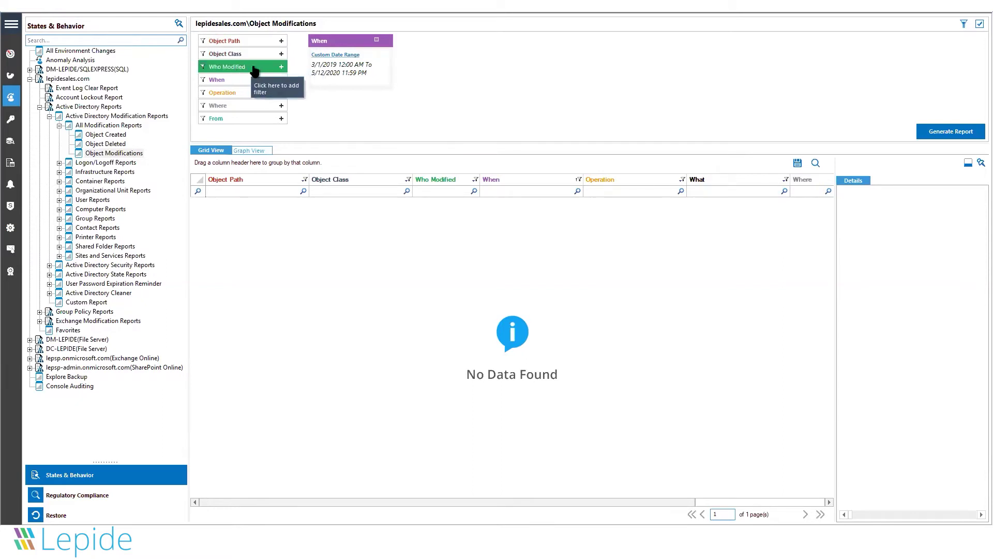
{"action": "left_click", "coordinate": [938, 136]}
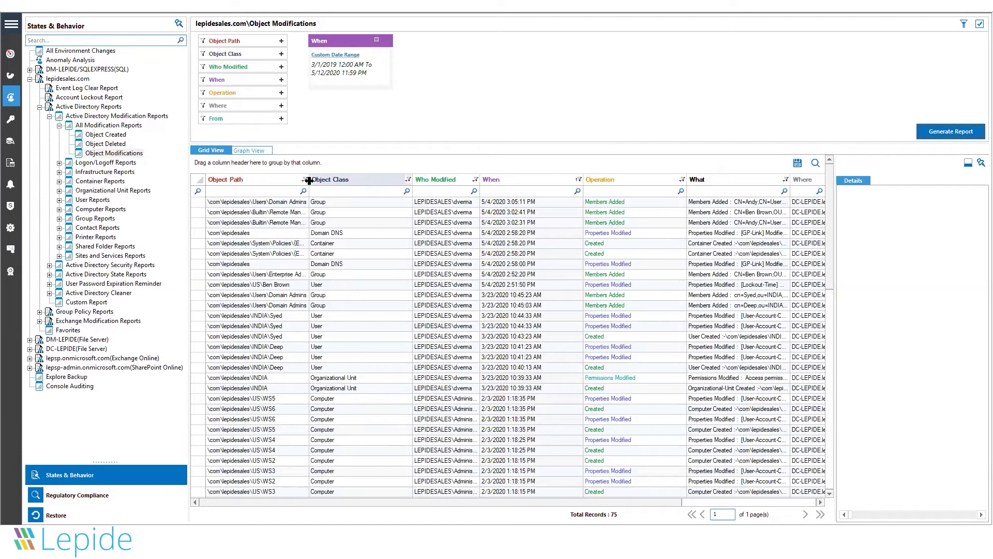
Widen Object Path and view the Domain DNS, Container and INDIA change records' details
{"action": "left_click_drag", "start_coordinate": [313, 182], "coordinate": [365, 181]}
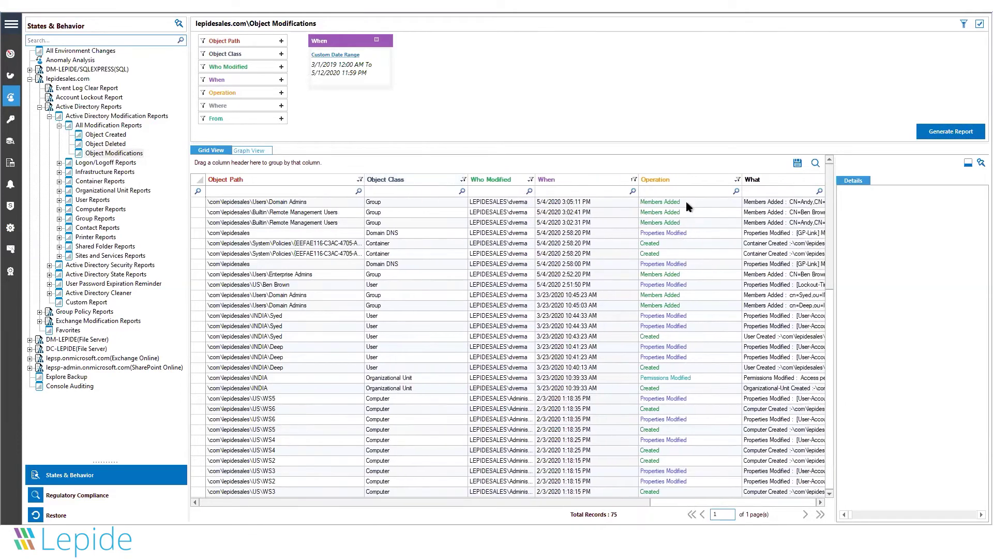
{"action": "left_click", "coordinate": [687, 233]}
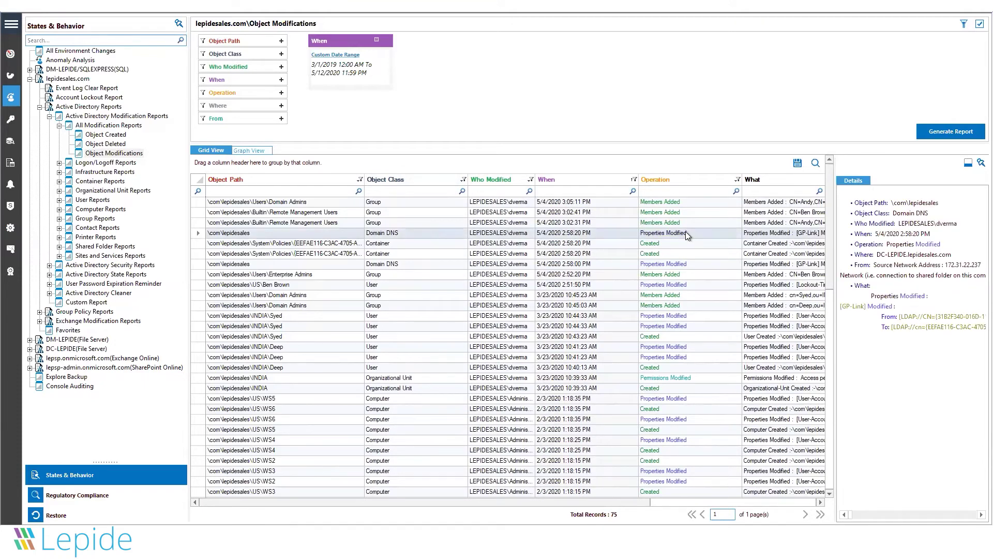
{"action": "left_click", "coordinate": [671, 243]}
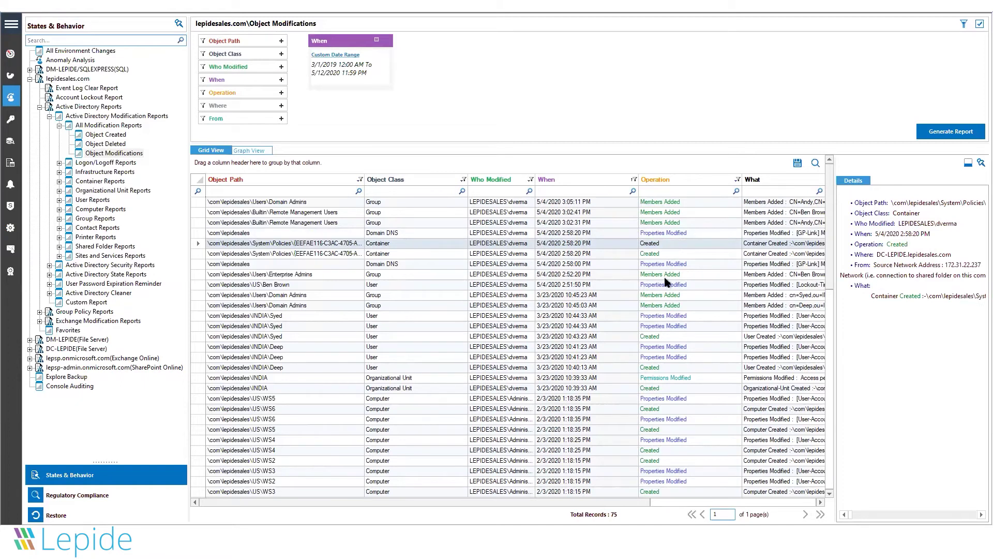
{"action": "left_click", "coordinate": [657, 381]}
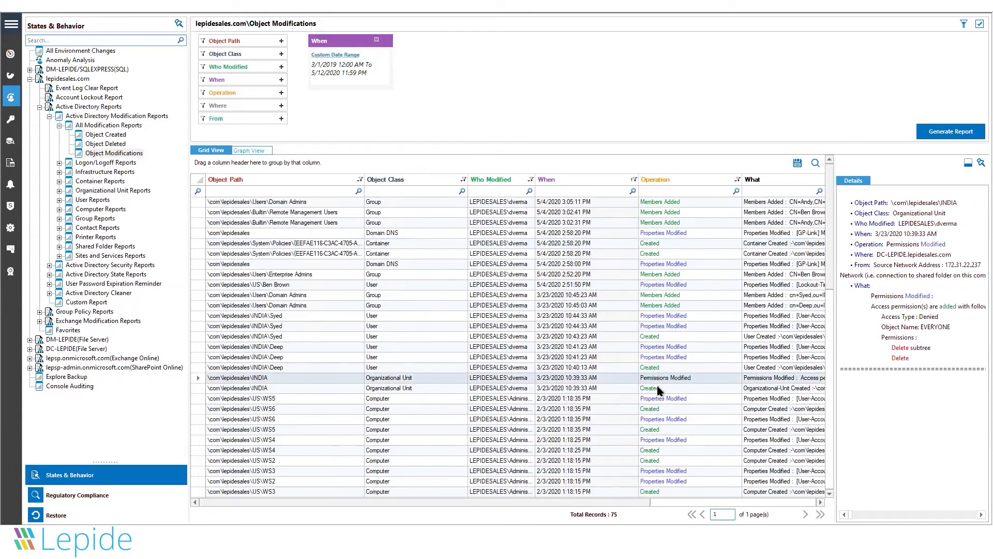
{"action": "left_click", "coordinate": [658, 389]}
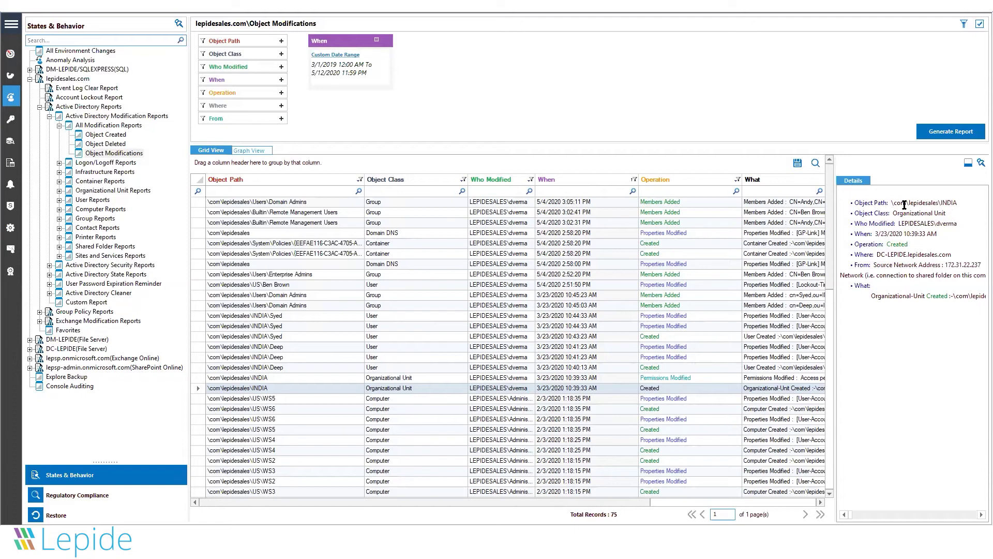
Highlight INDIA, Created and the What text in the details, then show the Domain Admins event
{"action": "left_click", "coordinate": [960, 200]}
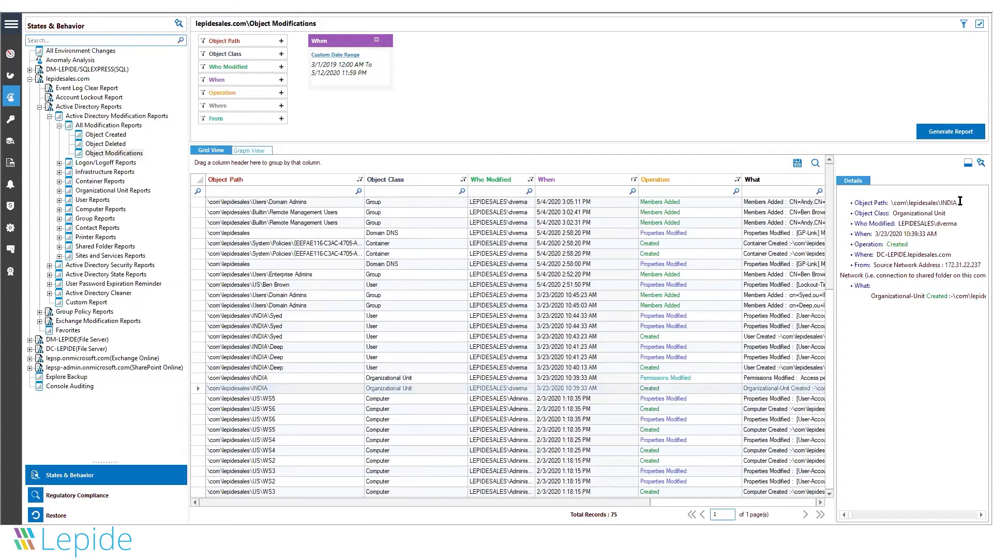
{"action": "left_click_drag", "start_coordinate": [960, 201], "coordinate": [901, 223]}
{"action": "left_click", "coordinate": [942, 233]}
{"action": "left_click_drag", "start_coordinate": [886, 245], "coordinate": [909, 244]}
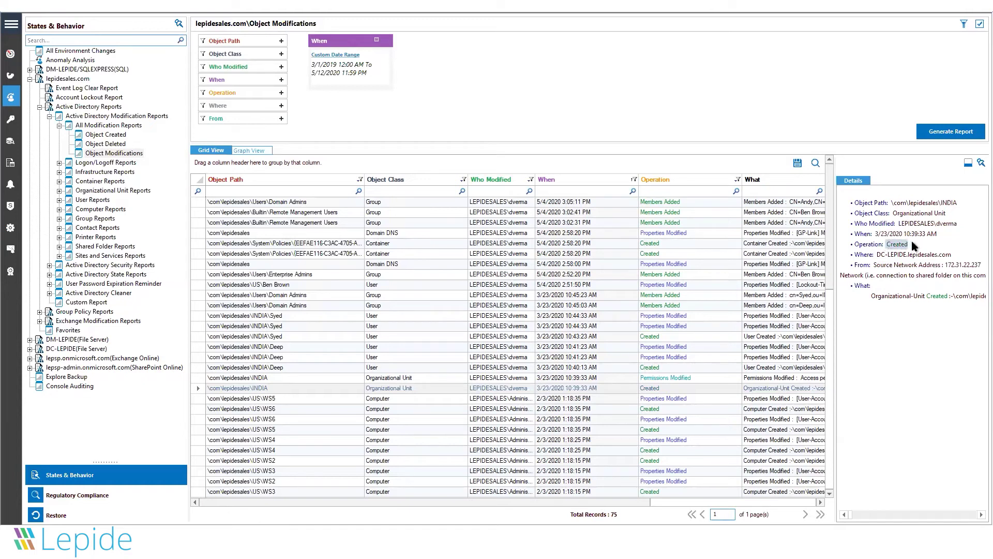
{"action": "left_click", "coordinate": [956, 218]}
{"action": "left_click_drag", "start_coordinate": [874, 296], "coordinate": [982, 292]}
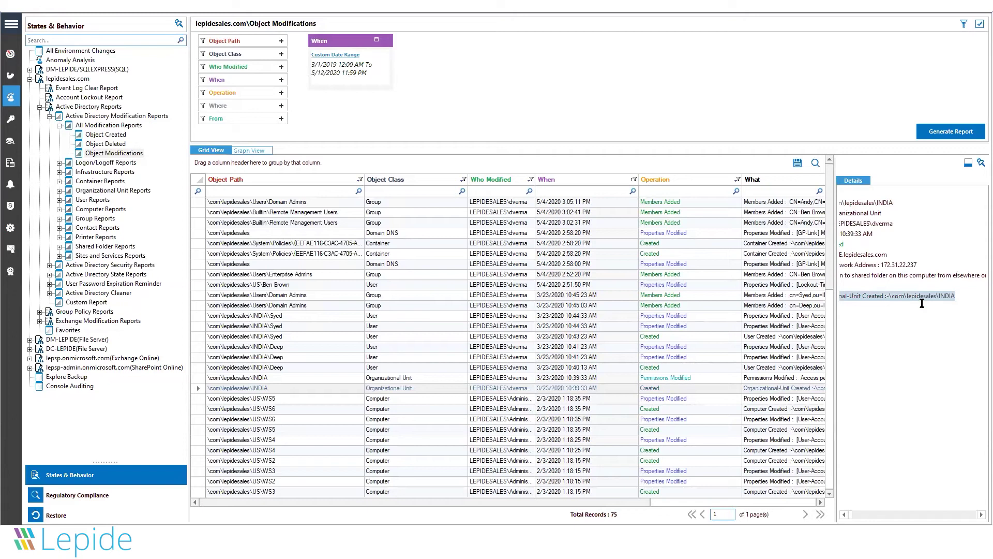
{"action": "left_click", "coordinate": [885, 312]}
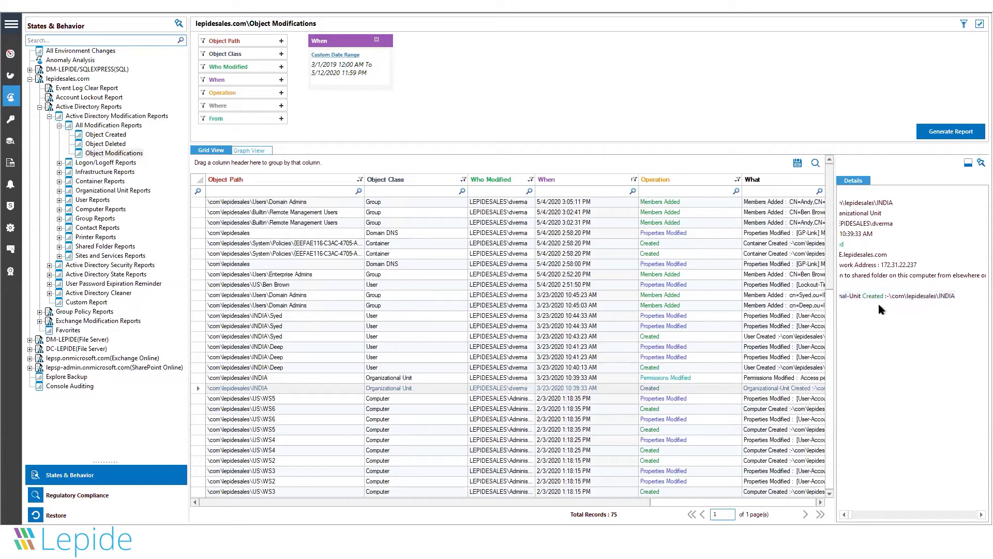
{"action": "left_click", "coordinate": [844, 514]}
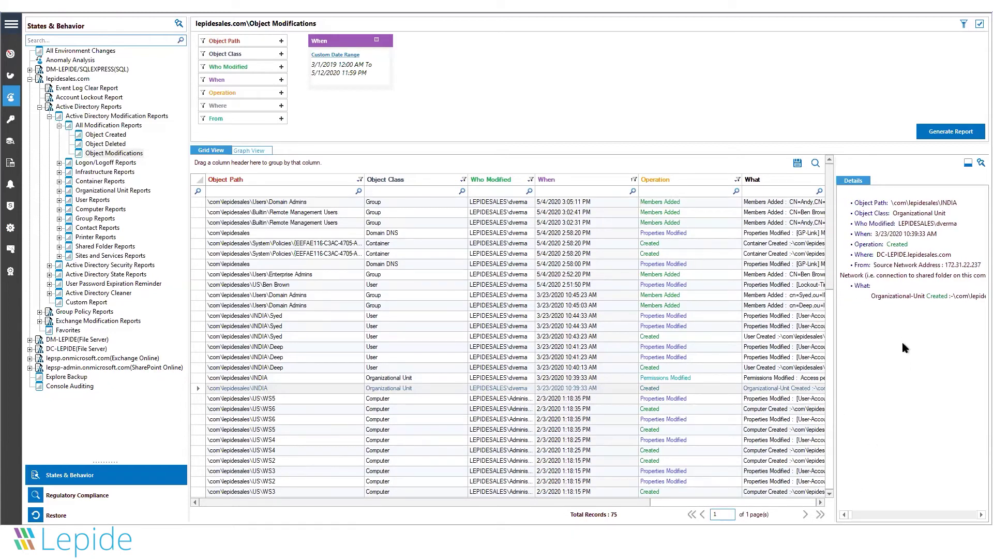
{"action": "left_click", "coordinate": [327, 203]}
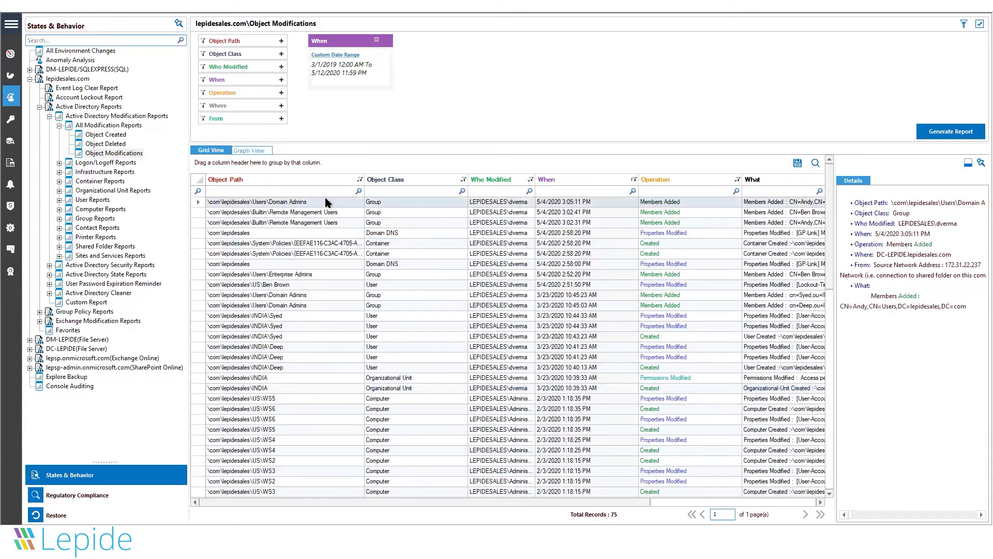
Collapse All Modification Reports and open Successful User Logon/Logoff under Logon/Logoff Reports
{"action": "double_click", "coordinate": [140, 126]}
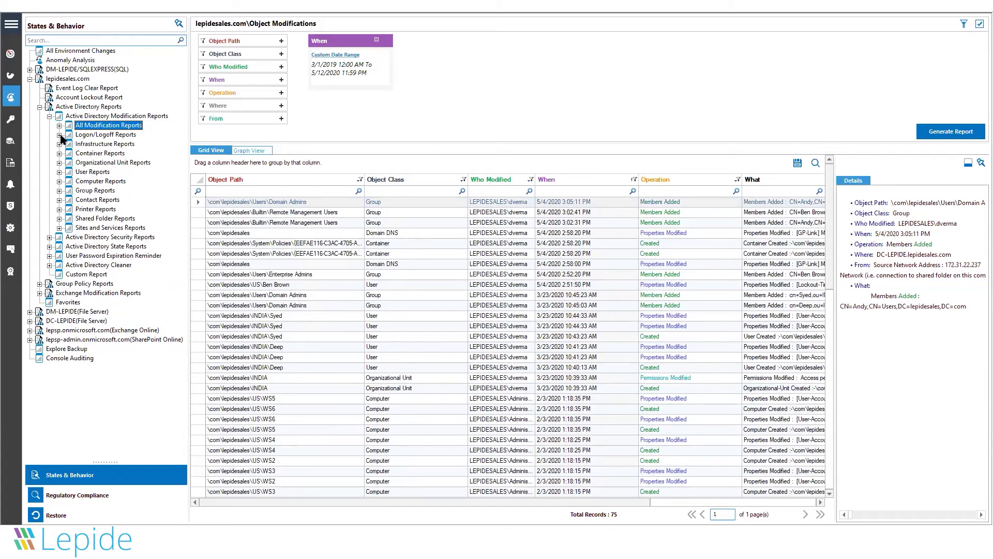
{"action": "left_click", "coordinate": [60, 135]}
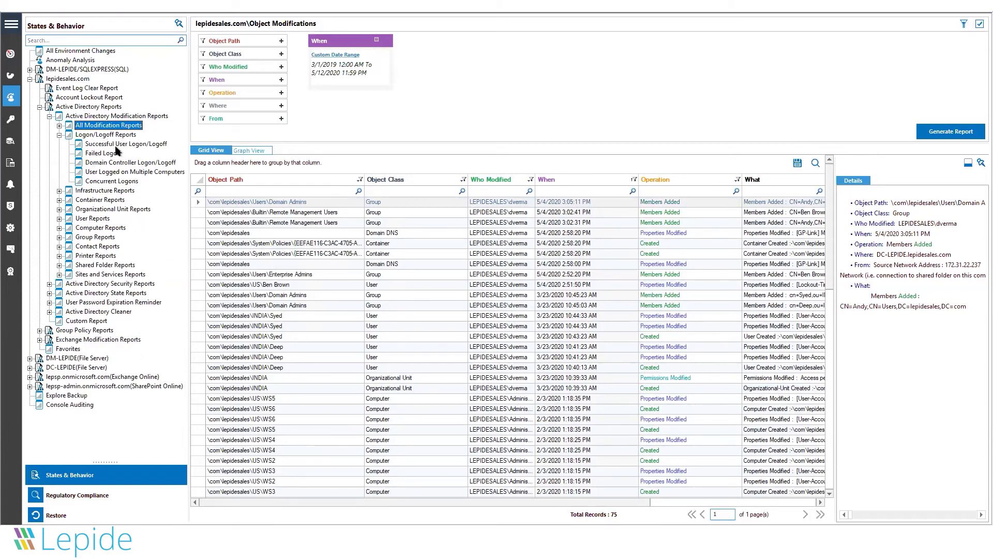
{"action": "left_click", "coordinate": [116, 147]}
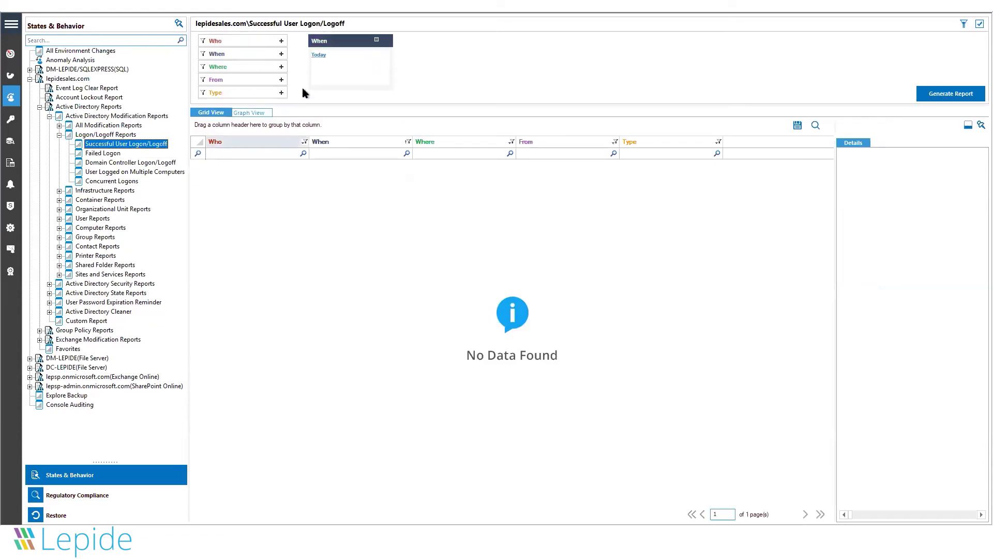
Generate the report for This Month and show the first event's details
{"action": "left_click", "coordinate": [338, 63]}
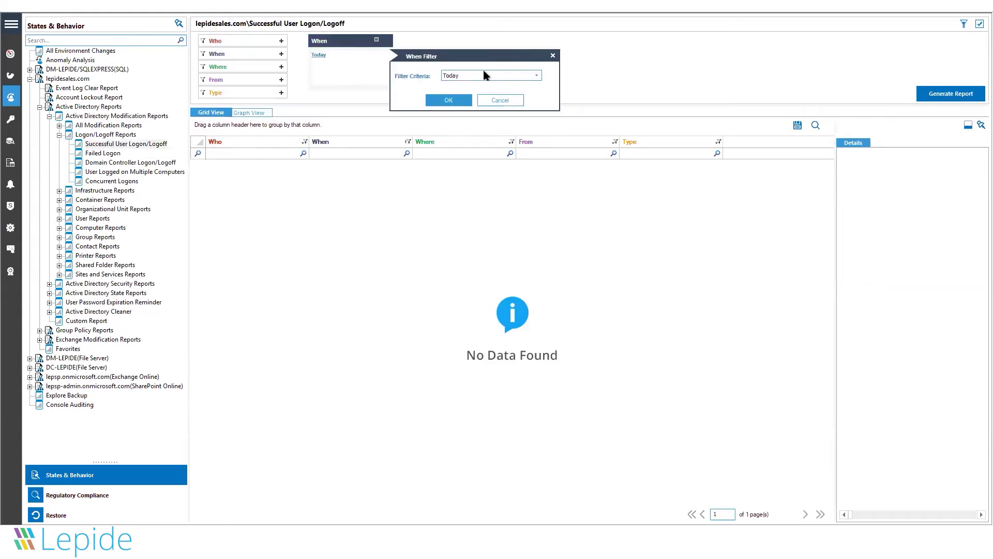
{"action": "left_click", "coordinate": [489, 76]}
{"action": "left_click", "coordinate": [456, 111]}
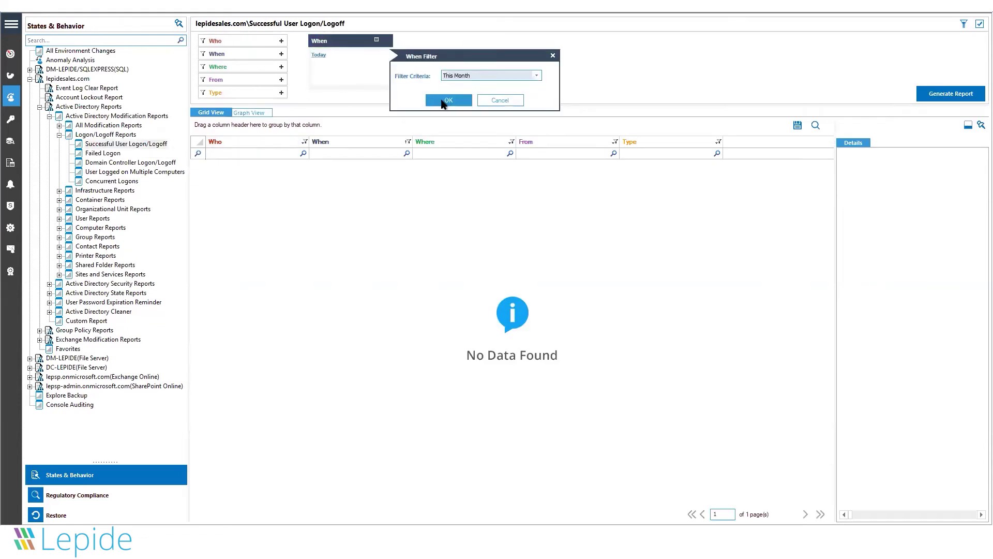
{"action": "left_click", "coordinate": [446, 98]}
{"action": "left_click", "coordinate": [930, 98]}
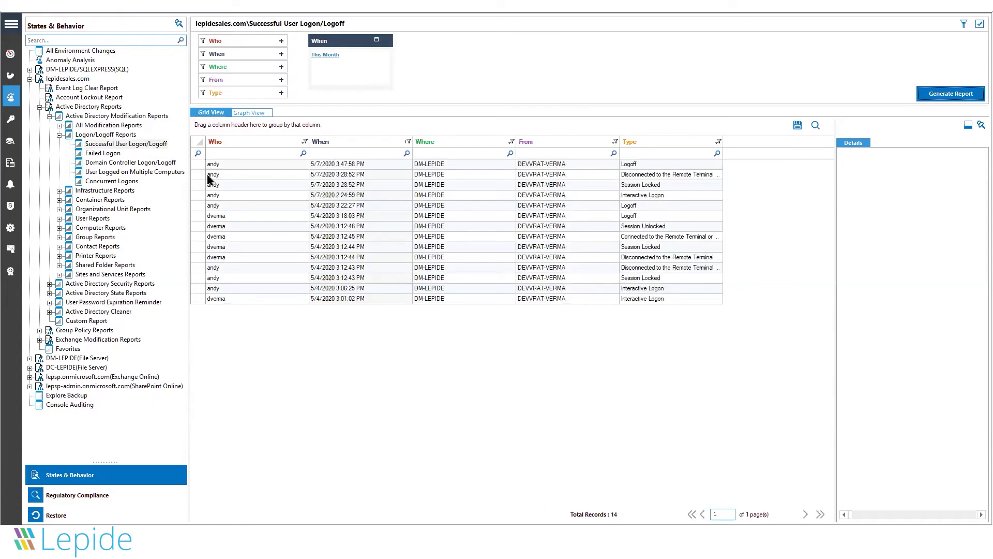
{"action": "left_click", "coordinate": [230, 166]}
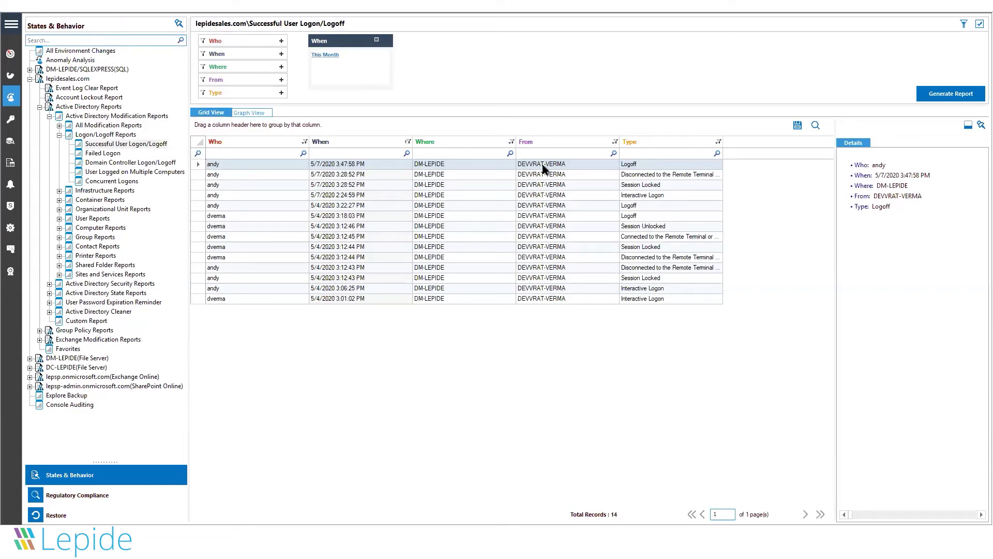
{"action": "left_click", "coordinate": [638, 187]}
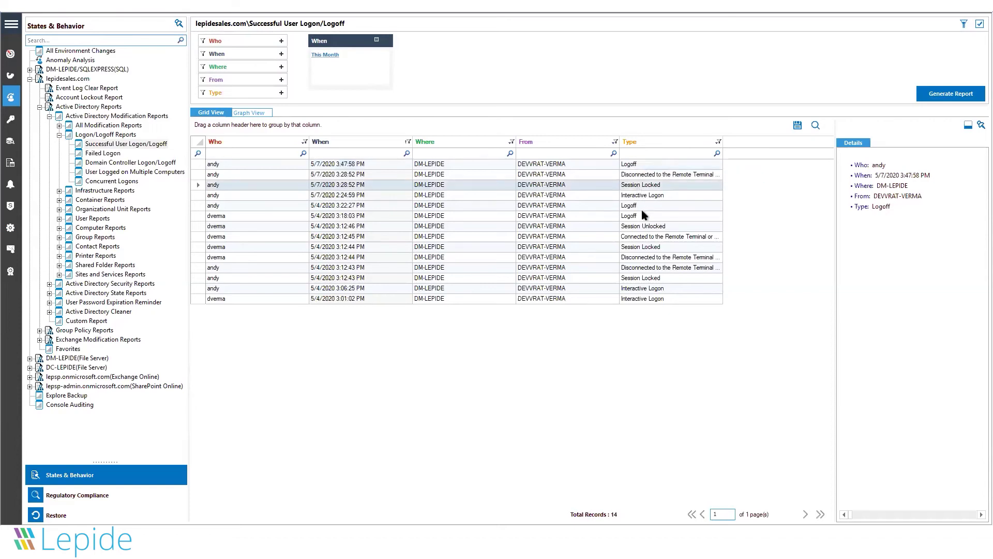
{"action": "left_click", "coordinate": [644, 257]}
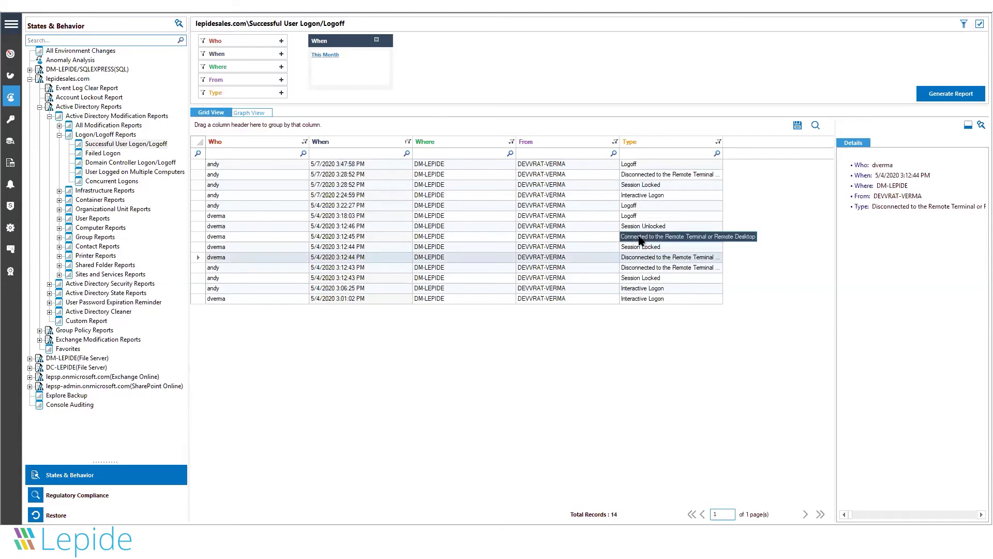
{"action": "left_click", "coordinate": [642, 238]}
{"action": "left_click", "coordinate": [644, 290]}
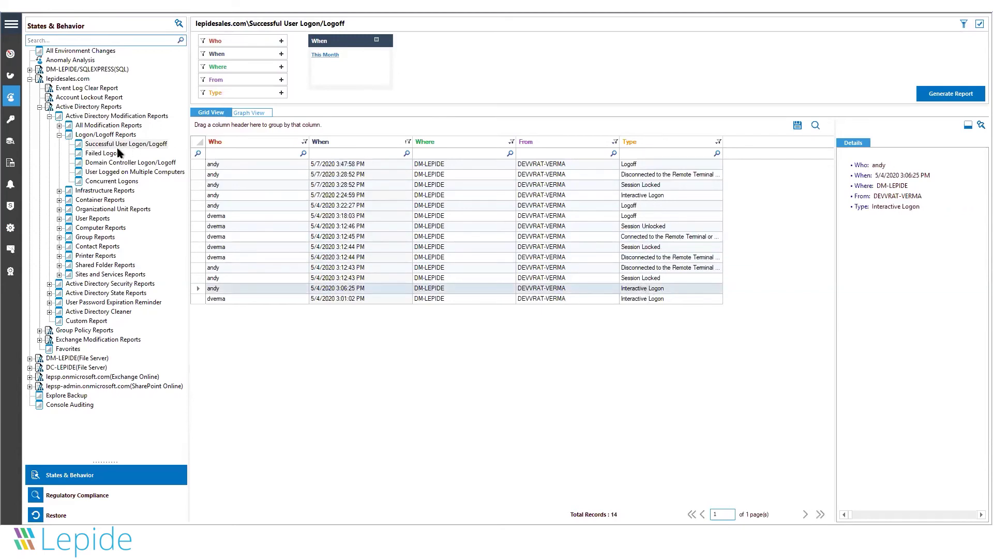
Browse Failed Logon, Domain Controller Logon/Logoff and Multiple Computers reports, then collapse Logon/Logoff Reports
{"action": "left_click", "coordinate": [104, 154]}
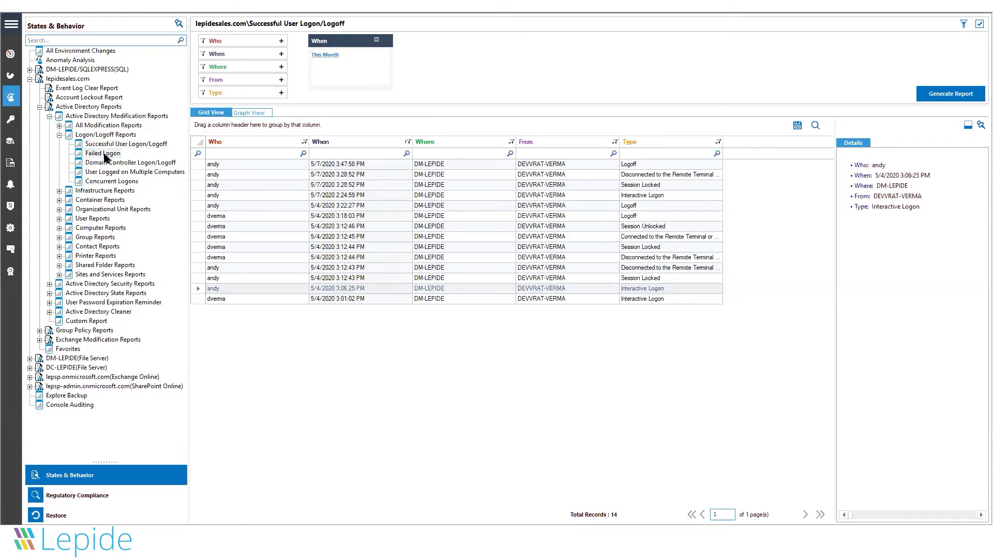
{"action": "left_click", "coordinate": [106, 145]}
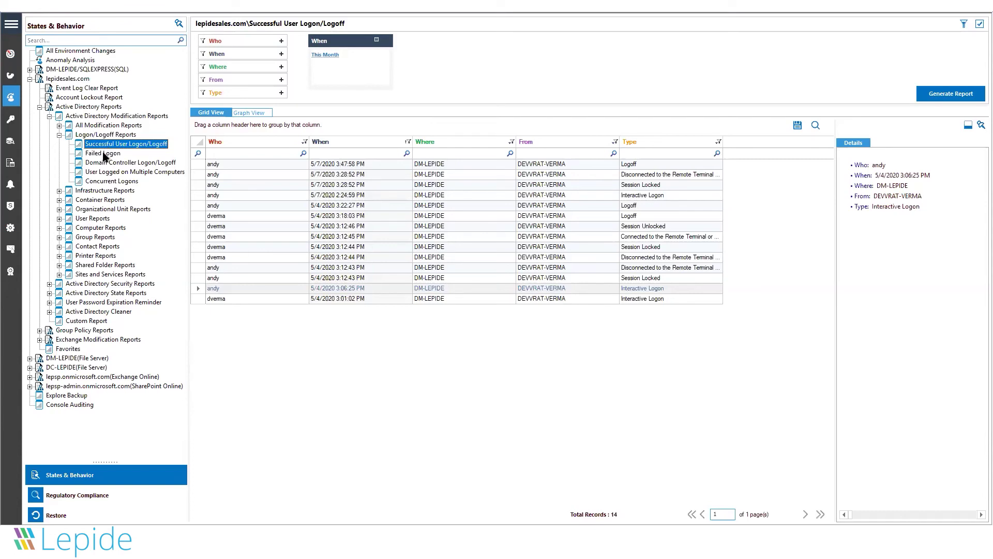
{"action": "left_click", "coordinate": [105, 163]}
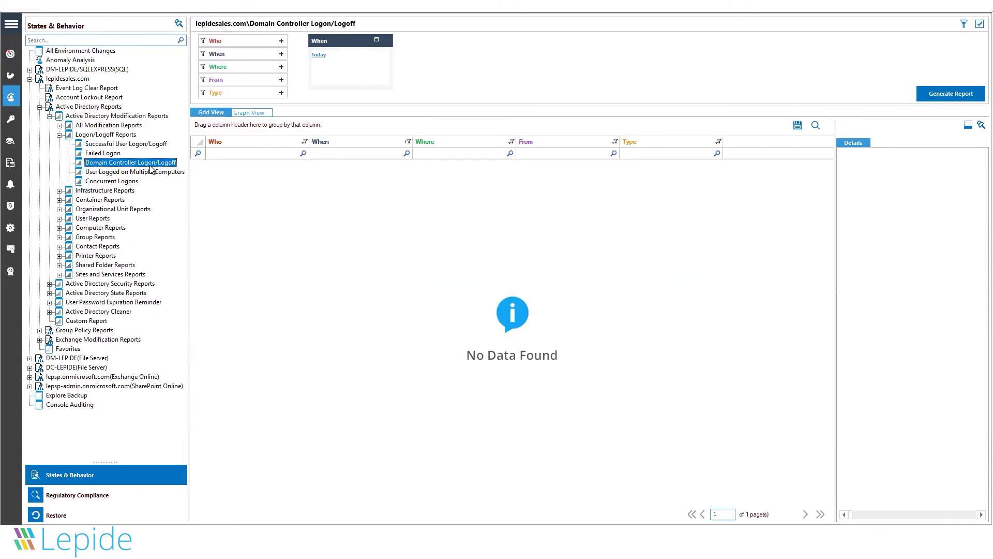
{"action": "left_click", "coordinate": [111, 174]}
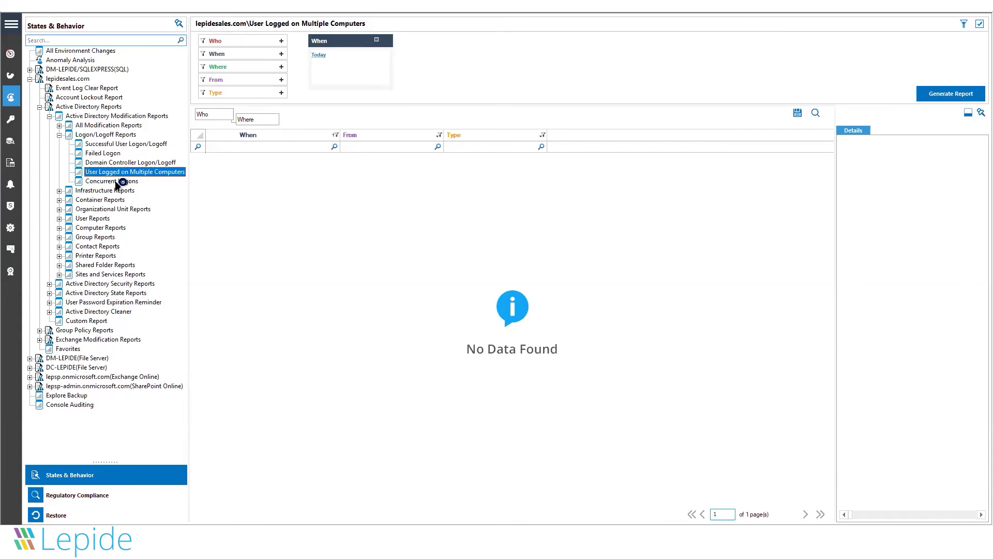
{"action": "left_click", "coordinate": [59, 136]}
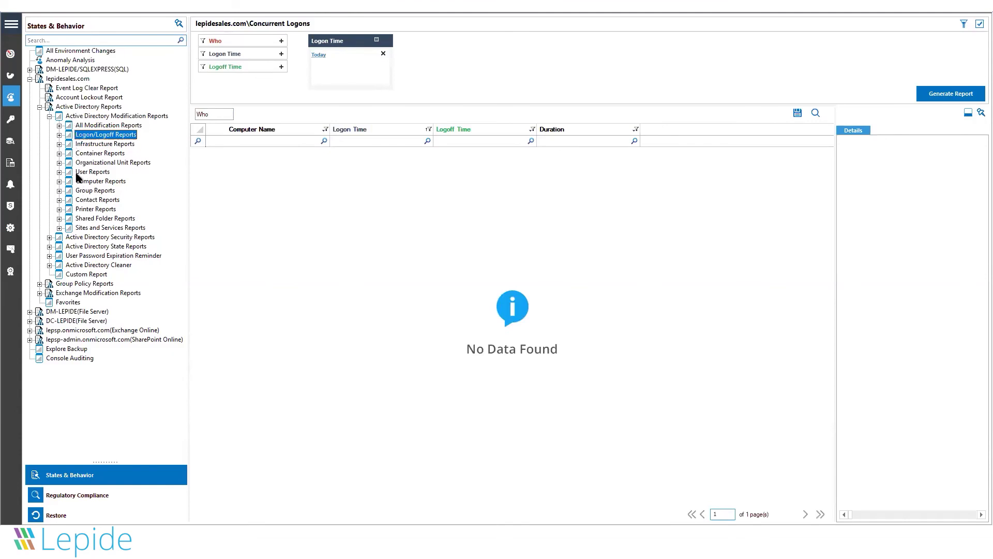
Expand the Infrastructure, Container, Organizational Unit, User and Computer Reports groups to reveal their modification reports
{"action": "left_click", "coordinate": [59, 145]}
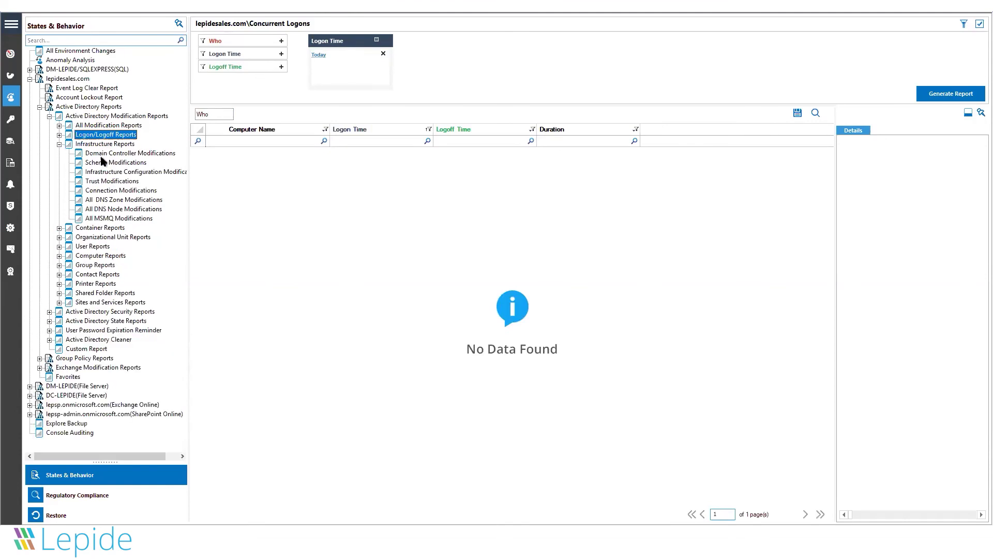
{"action": "left_click", "coordinate": [59, 227]}
{"action": "scroll", "coordinate": [61, 232], "scroll_direction": "down", "scroll_amount": 1}
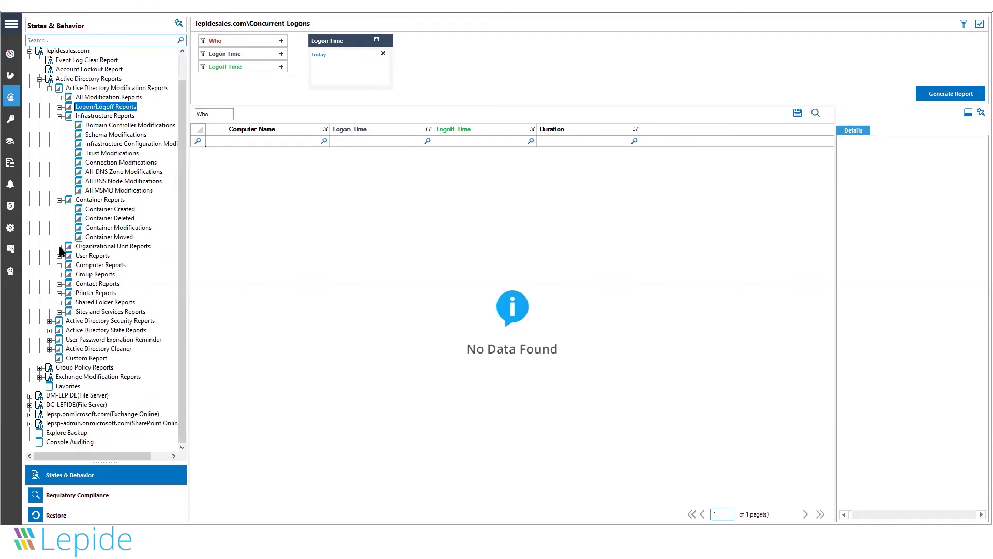
{"action": "left_click", "coordinate": [59, 247]}
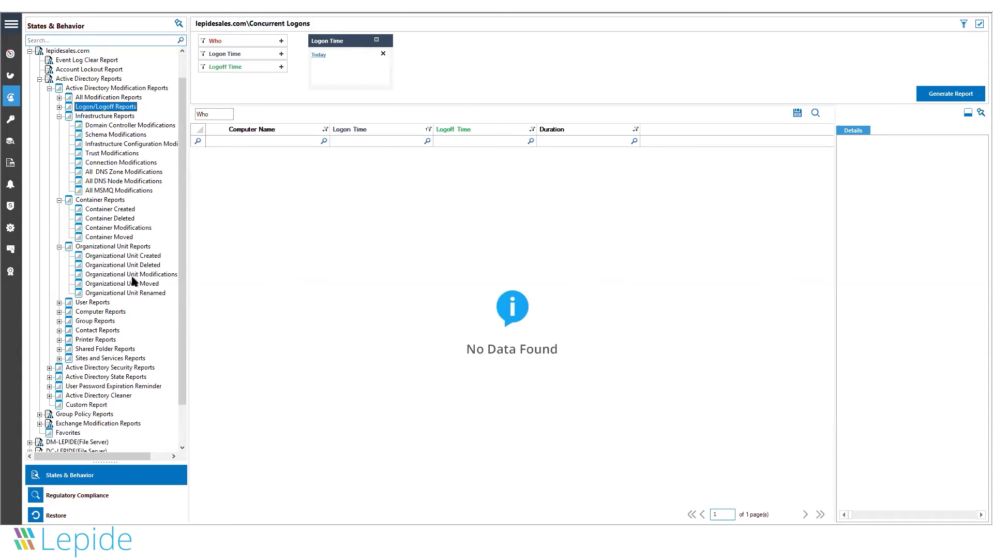
{"action": "left_click", "coordinate": [59, 302]}
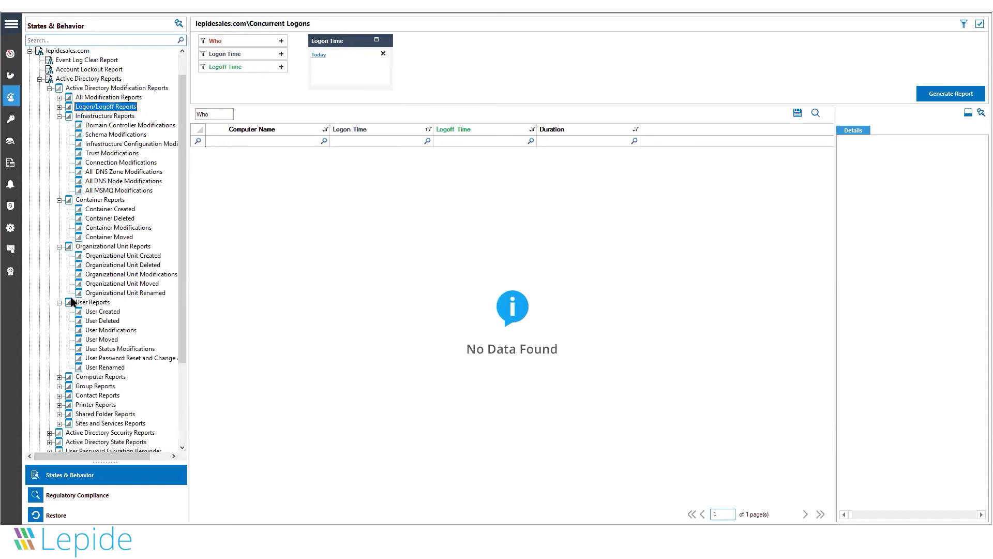
{"action": "left_click_drag", "start_coordinate": [182, 224], "coordinate": [182, 307]}
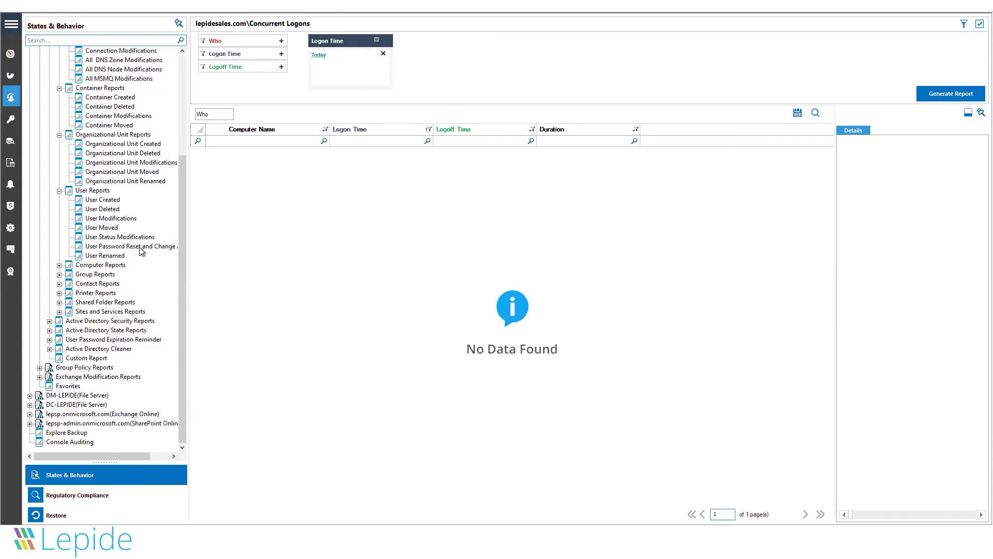
{"action": "left_click", "coordinate": [59, 265]}
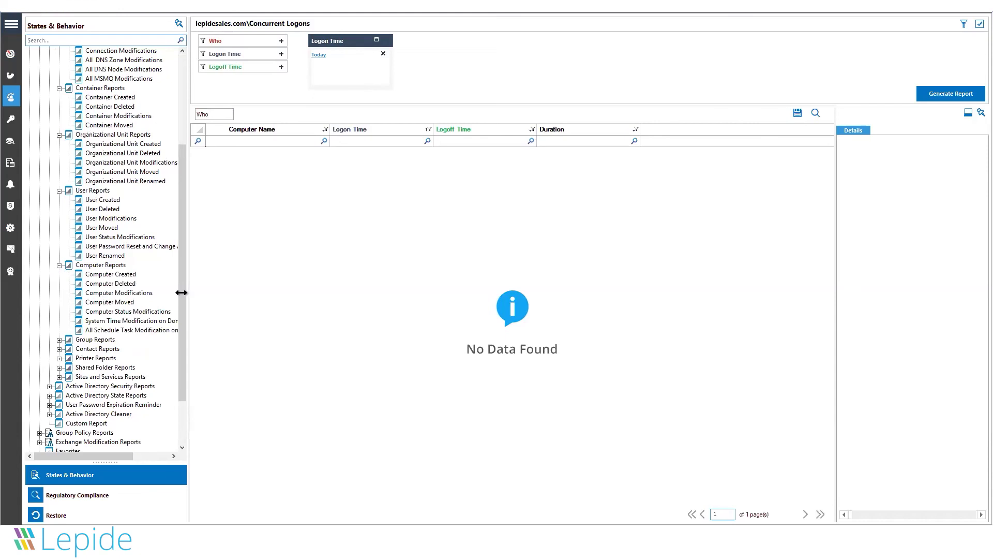
{"action": "left_click_drag", "start_coordinate": [182, 293], "coordinate": [181, 373]}
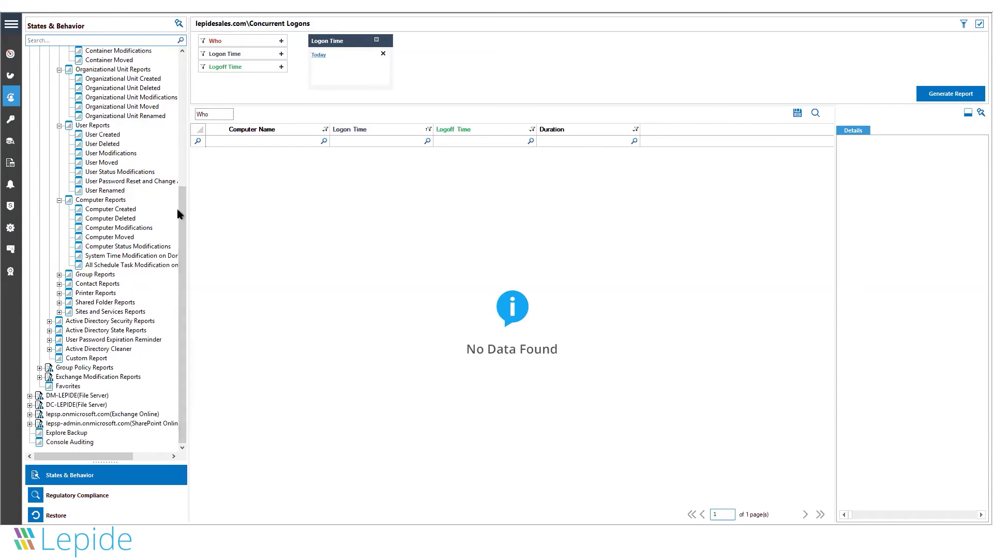
{"action": "left_click_drag", "start_coordinate": [183, 204], "coordinate": [182, 48]}
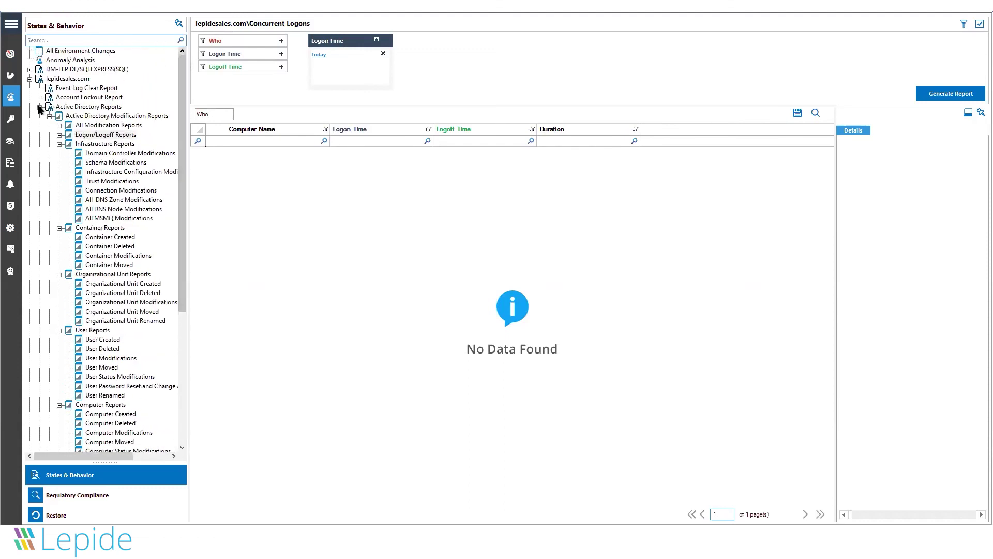